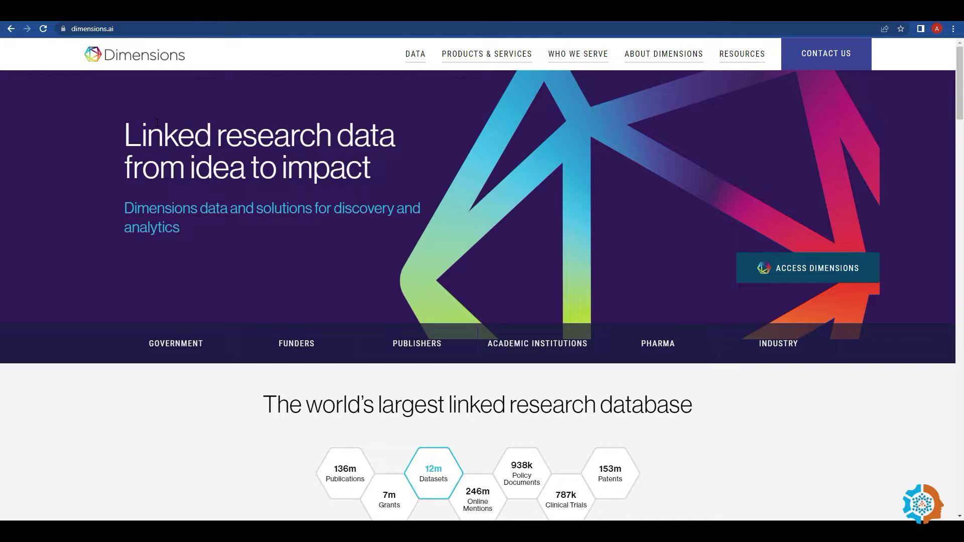
# Access Dimensions and search titles and abstracts for (Herb/Herbal/Phyto/Plant) AND medication, remedy or therapy synonyms AND (Lung/Pulmonary) AND (Cancer/Carcinoma) NOT (Worker/Occupation/Occupational).
pyautogui.click(802, 275)
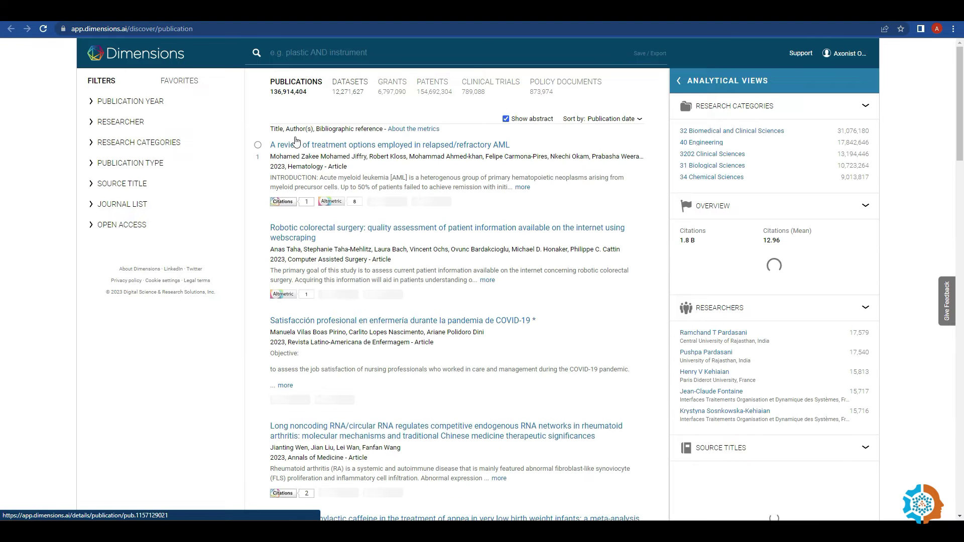
pyautogui.click(305, 54)
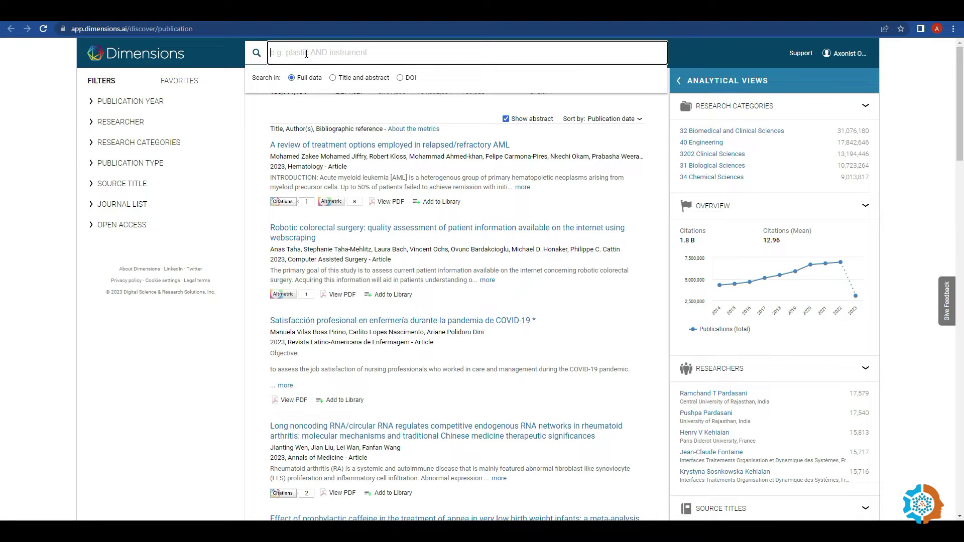
pyautogui.write('((Herb OR Herbal OR Phyto OR Plant) AND (Medication OR Remedy OR Therapy OR Therapeutic OR Medicine OR Medicinal OR Medicinally OR Drug OR Treatment) AND (Lung OR Pulmonary) AND (Cancer OR Carcinoma) NOT (Worker OR Occupation OR Occupational))')
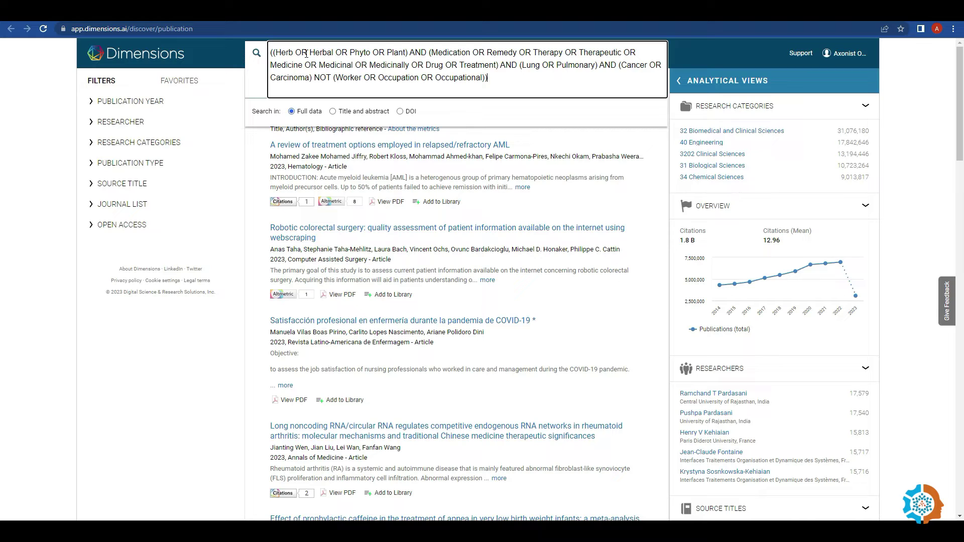
pyautogui.click(333, 111)
pyautogui.press('Return')
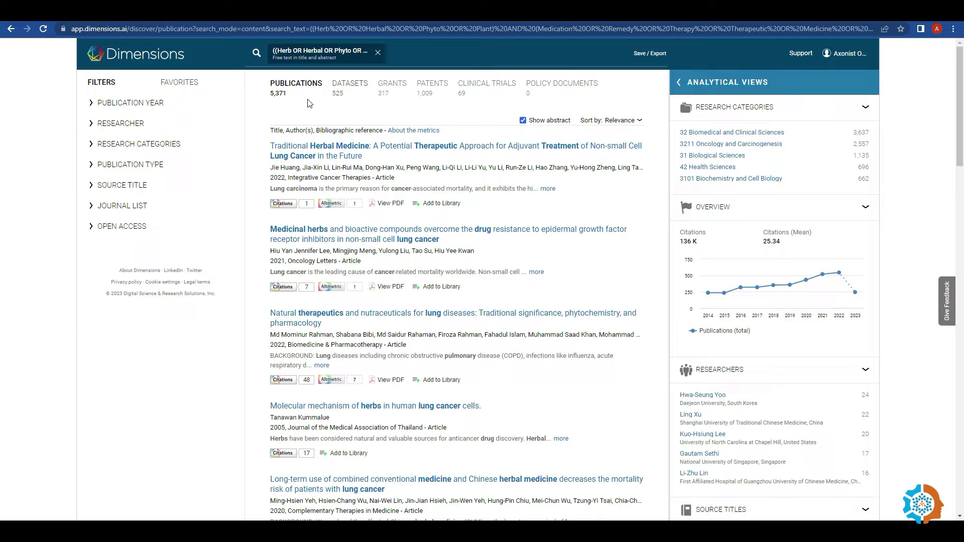
# Limit the search results to every publication year from 2010 through 2023.
pyautogui.click(120, 108)
pyautogui.click(108, 268)
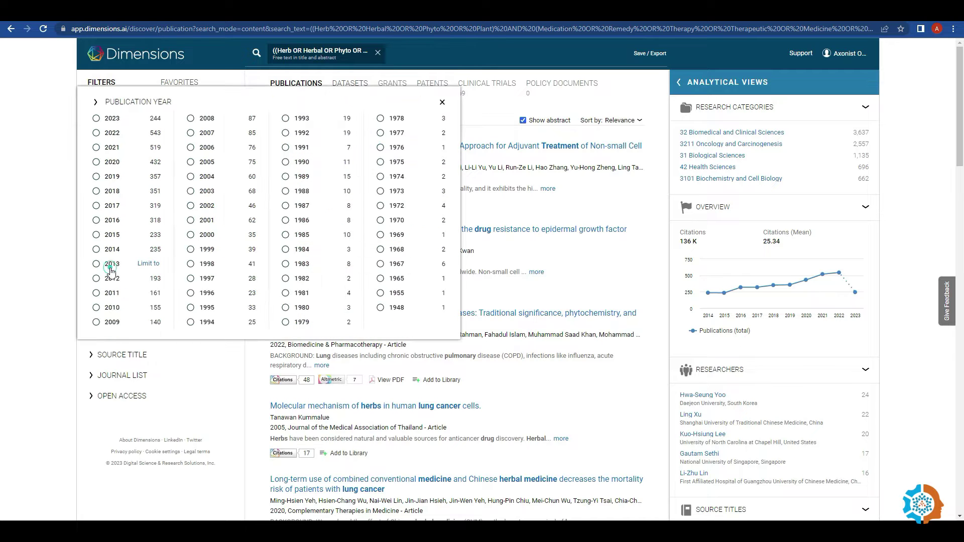
pyautogui.click(96, 307)
pyautogui.click(95, 292)
pyautogui.click(97, 278)
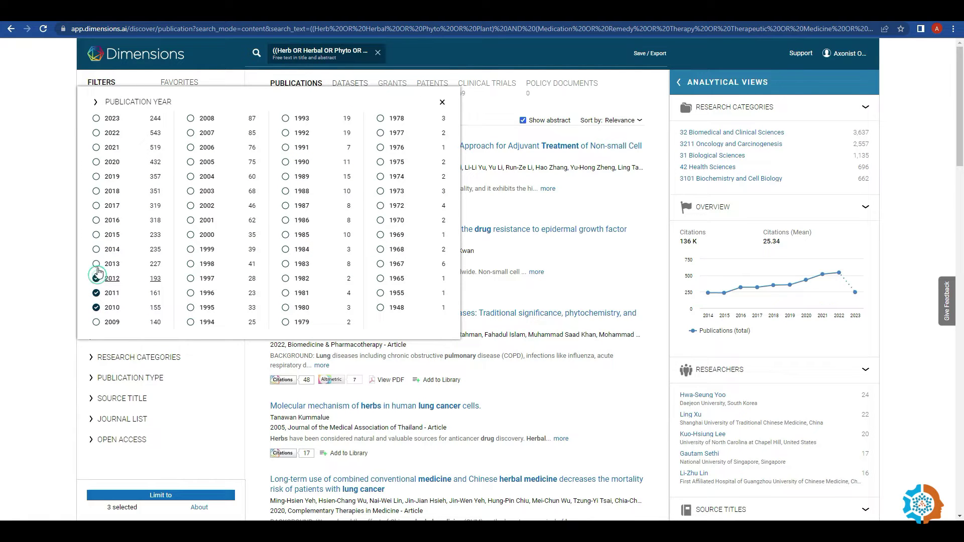
pyautogui.click(97, 264)
pyautogui.click(97, 249)
pyautogui.click(96, 234)
pyautogui.click(96, 220)
pyautogui.click(96, 206)
pyautogui.click(96, 191)
pyautogui.click(96, 177)
pyautogui.click(96, 162)
pyautogui.click(96, 147)
pyautogui.click(96, 132)
pyautogui.click(96, 118)
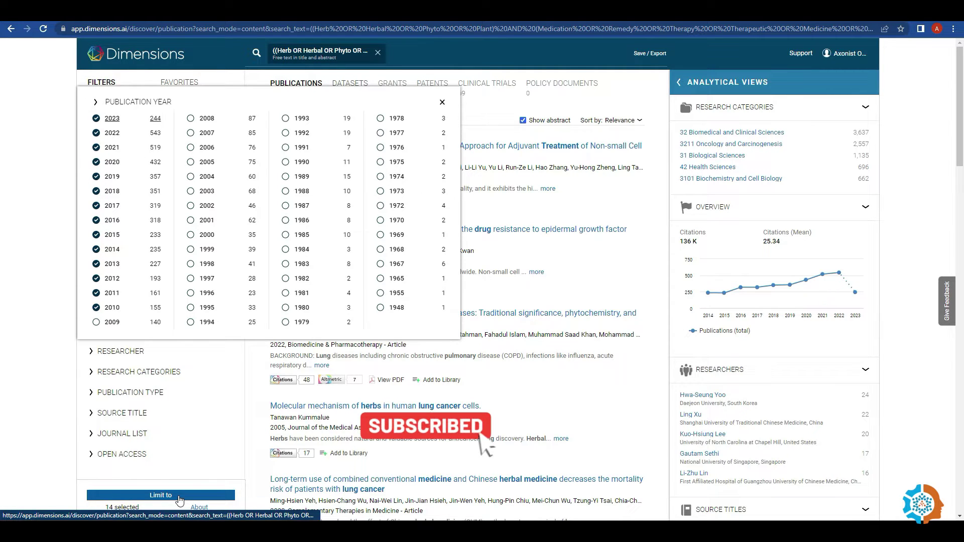
pyautogui.click(180, 497)
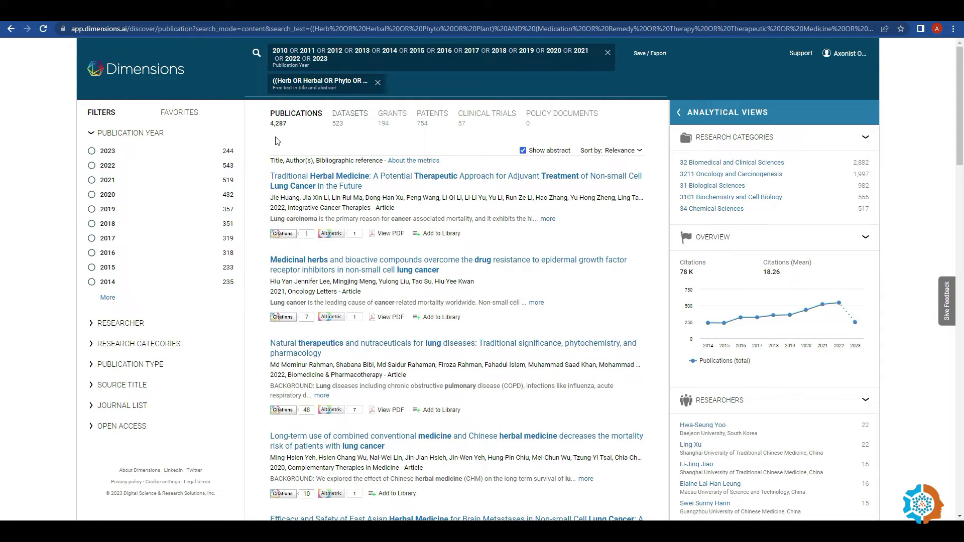
# Limit the results to the Article publication type.
pyautogui.click(93, 133)
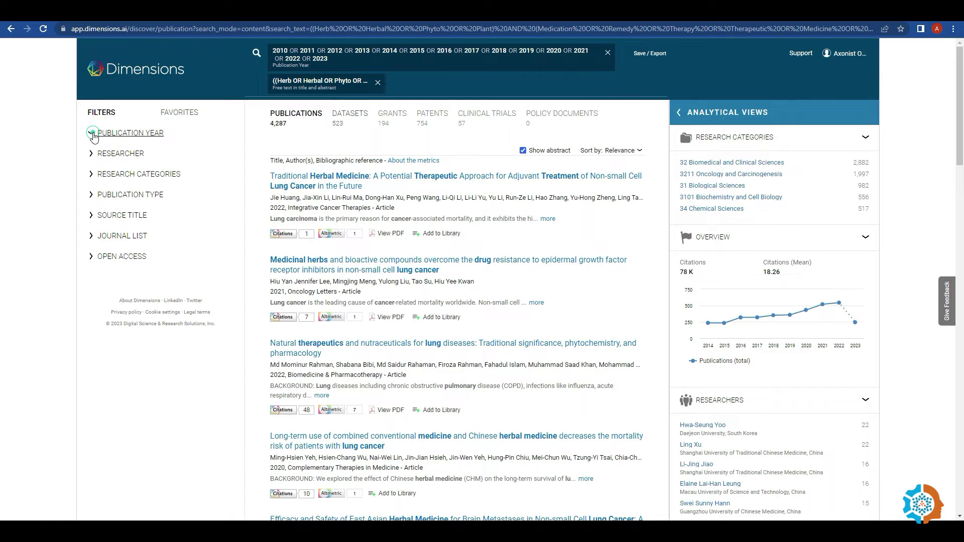
pyautogui.click(93, 195)
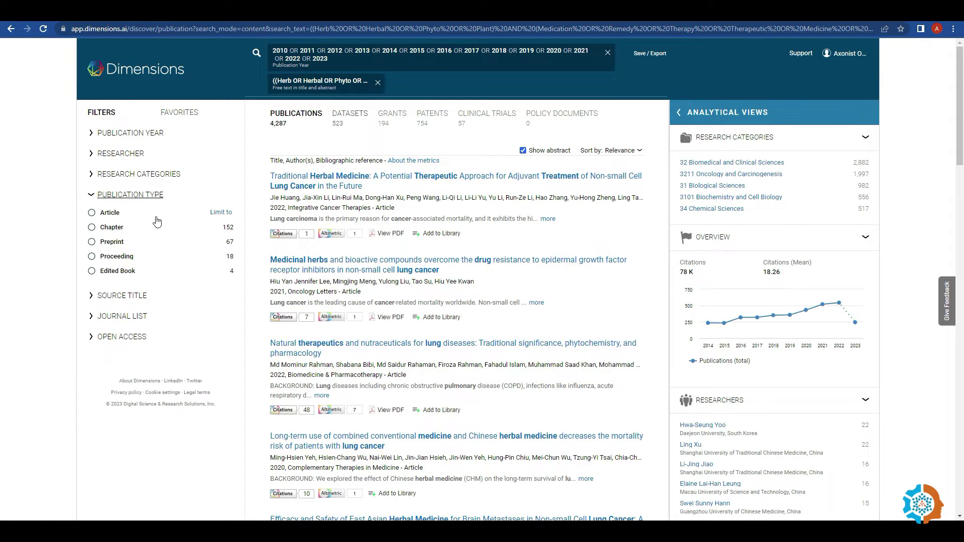
pyautogui.click(90, 213)
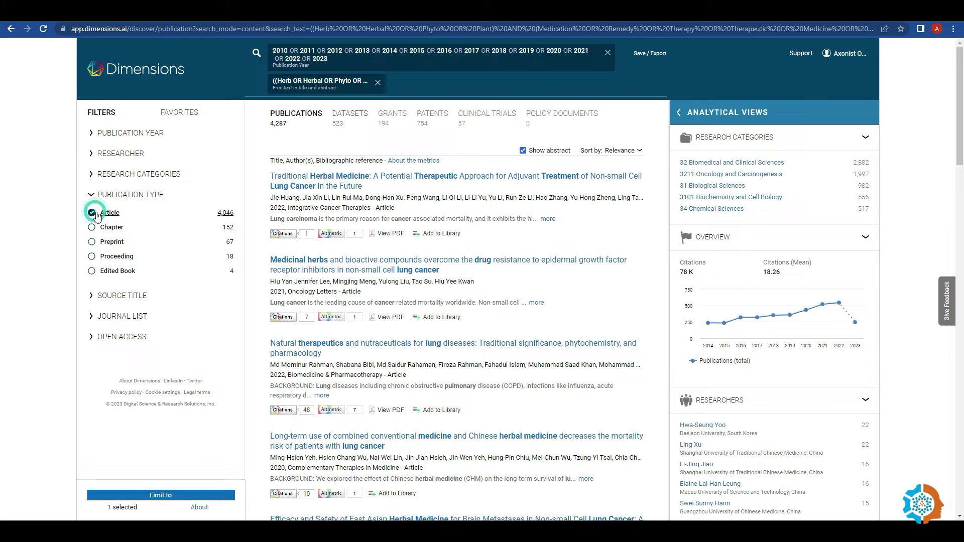
pyautogui.click(161, 496)
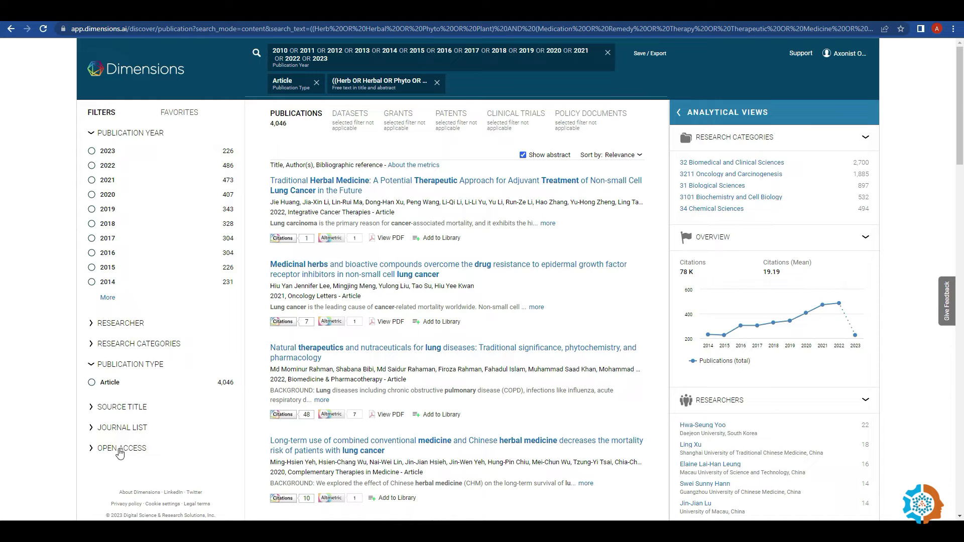
# Limit the results to open access publications using the All OA option.
pyautogui.click(102, 449)
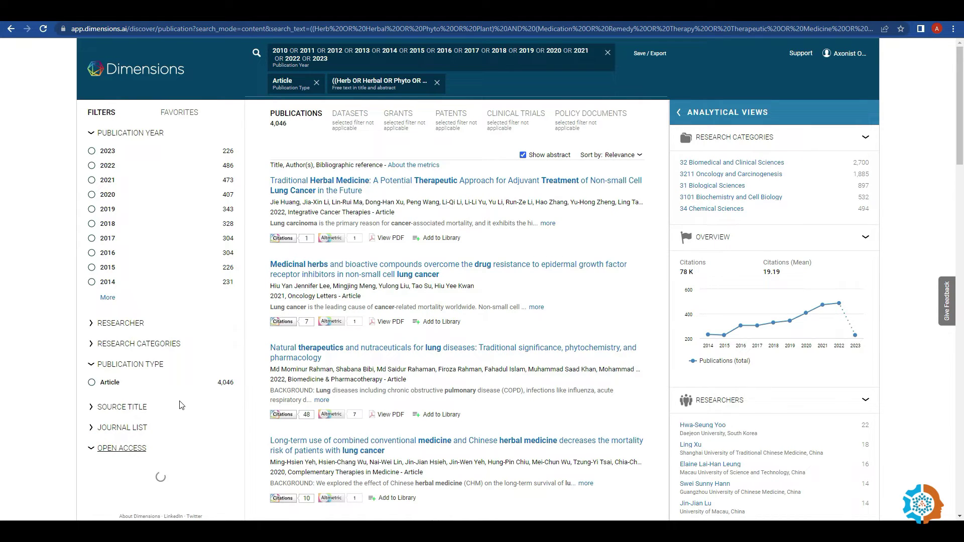
pyautogui.scroll(-1, 115, 471)
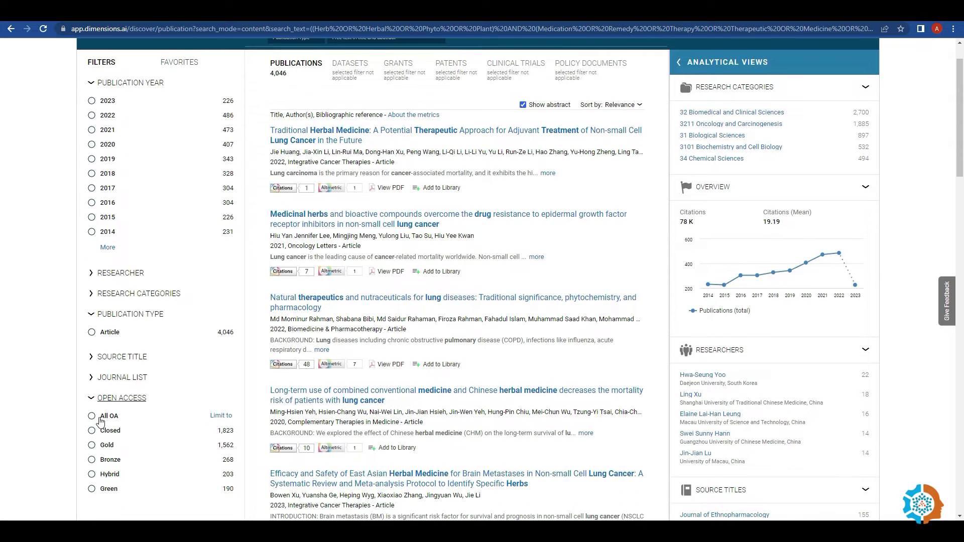
pyautogui.click(92, 417)
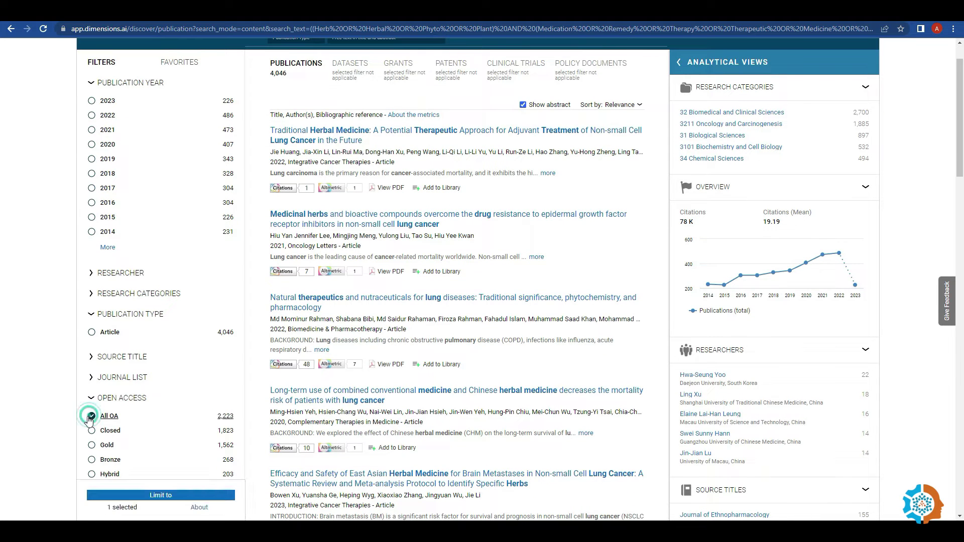
pyautogui.click(160, 496)
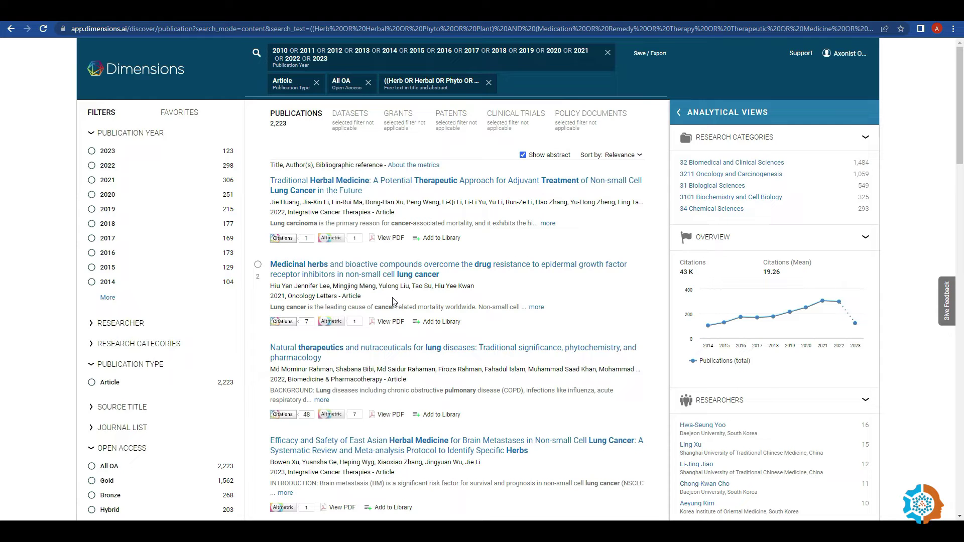
# Examine the research categories in the analytical views, first as the aggregated list and then as a bar chart.
pyautogui.click(713, 116)
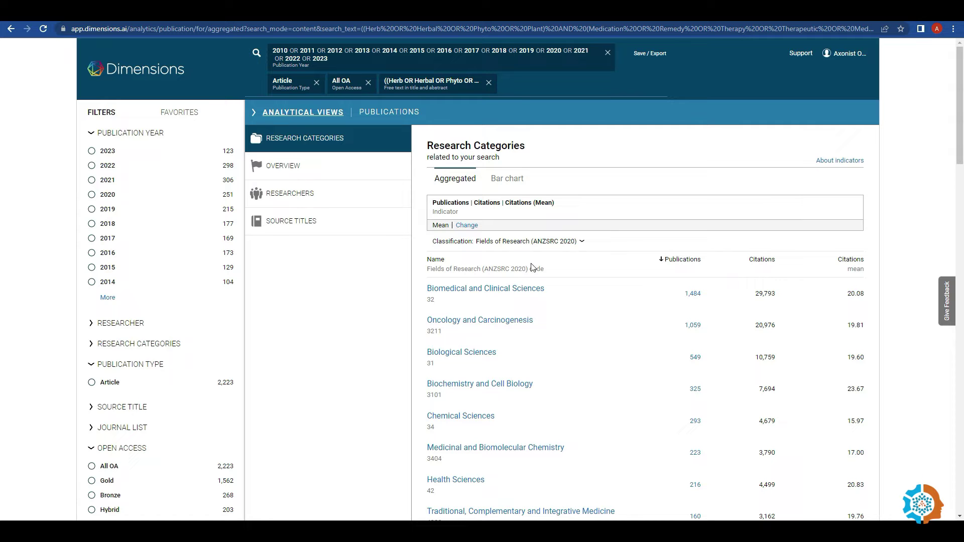
pyautogui.scroll(-2, 529, 314)
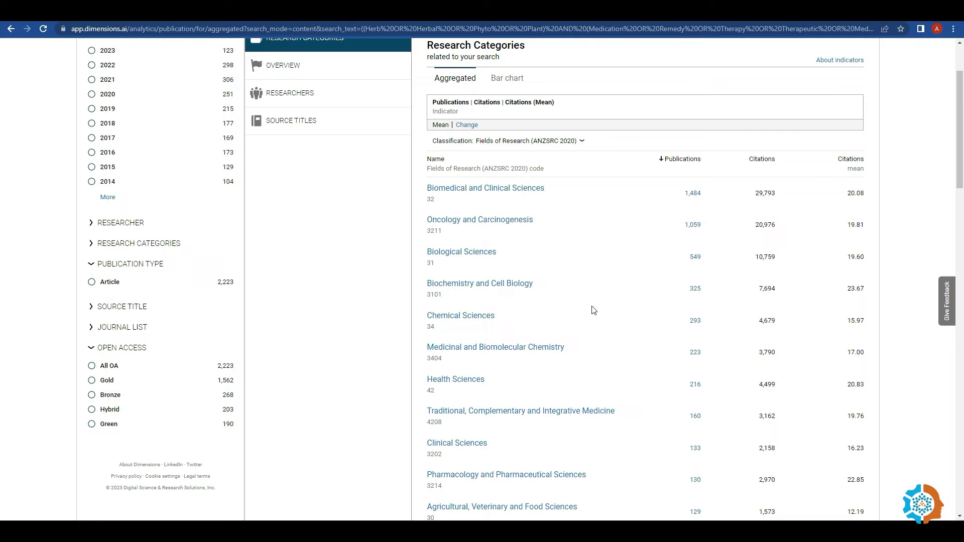
pyautogui.scroll(1, 562, 223)
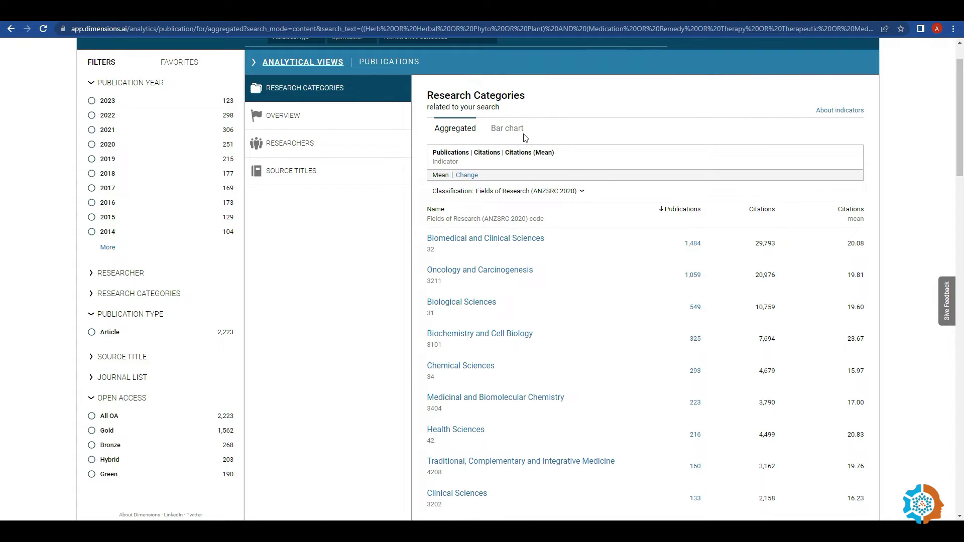
pyautogui.click(508, 132)
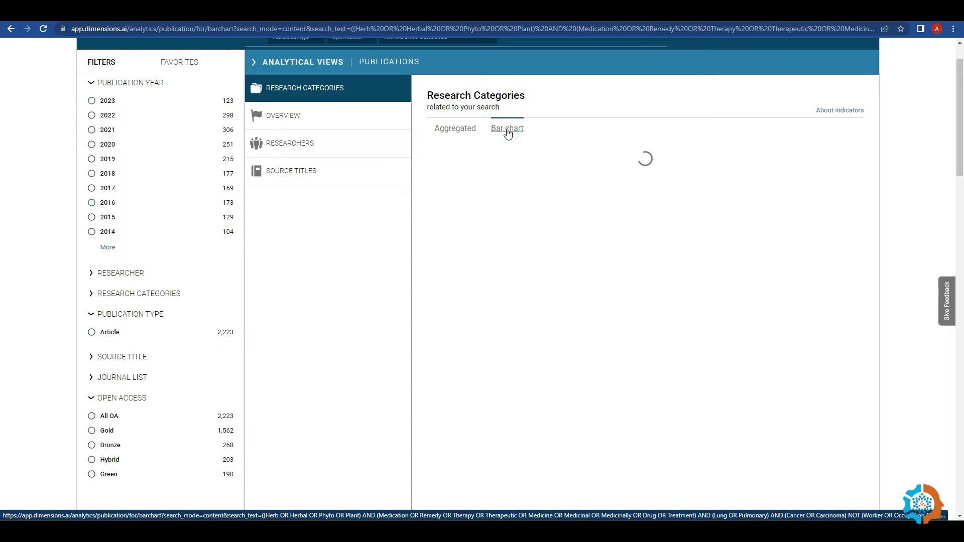
# View the Overview of publications and set its chart to show the years 2010 to 2023.
pyautogui.click(285, 119)
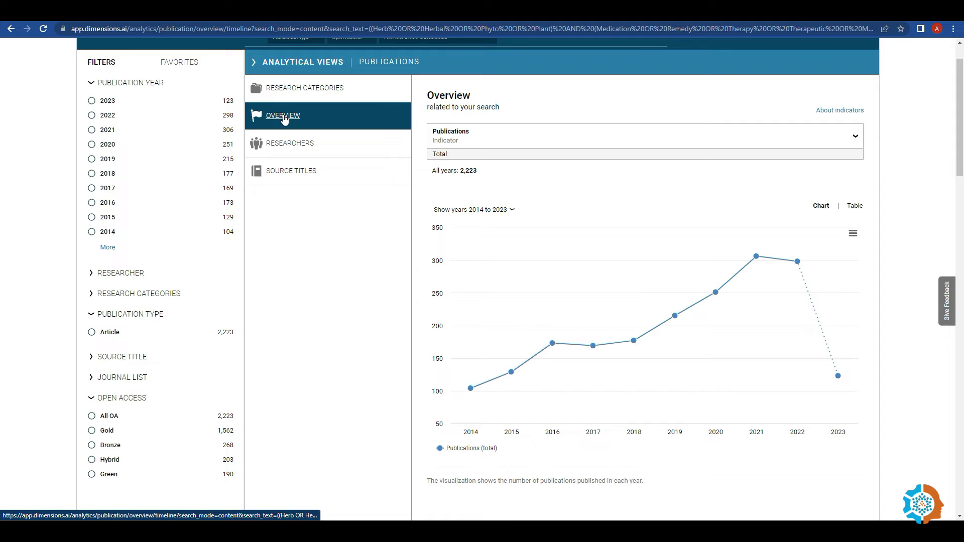
pyautogui.click(511, 214)
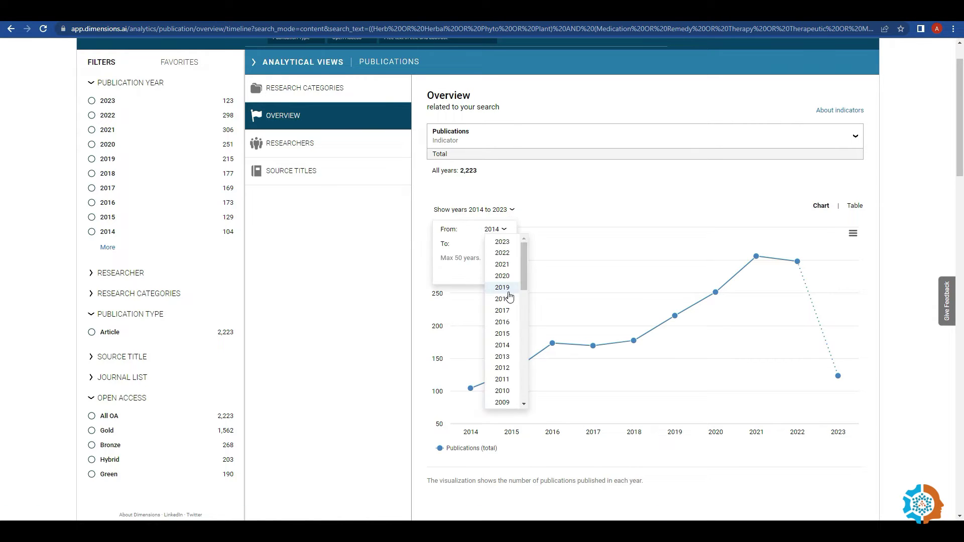
pyautogui.click(503, 392)
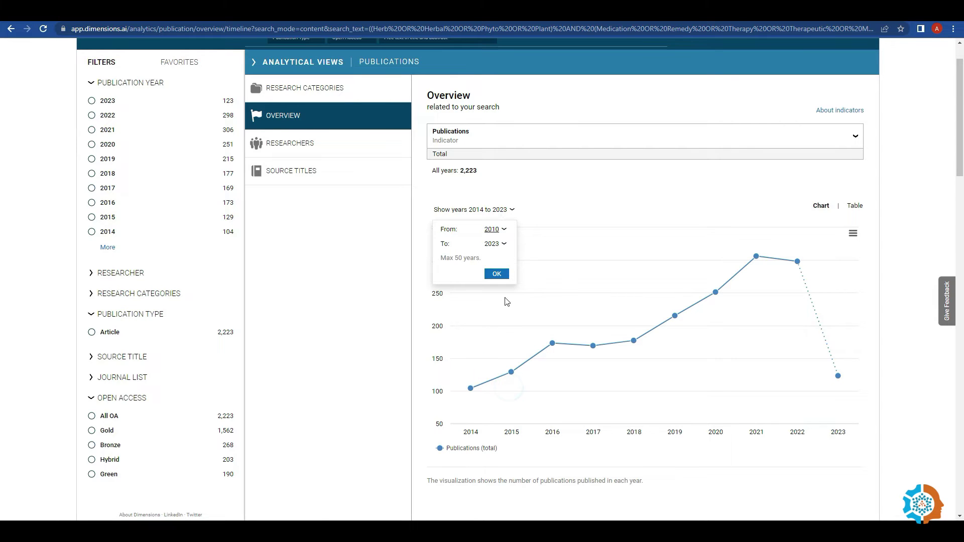
pyautogui.click(498, 278)
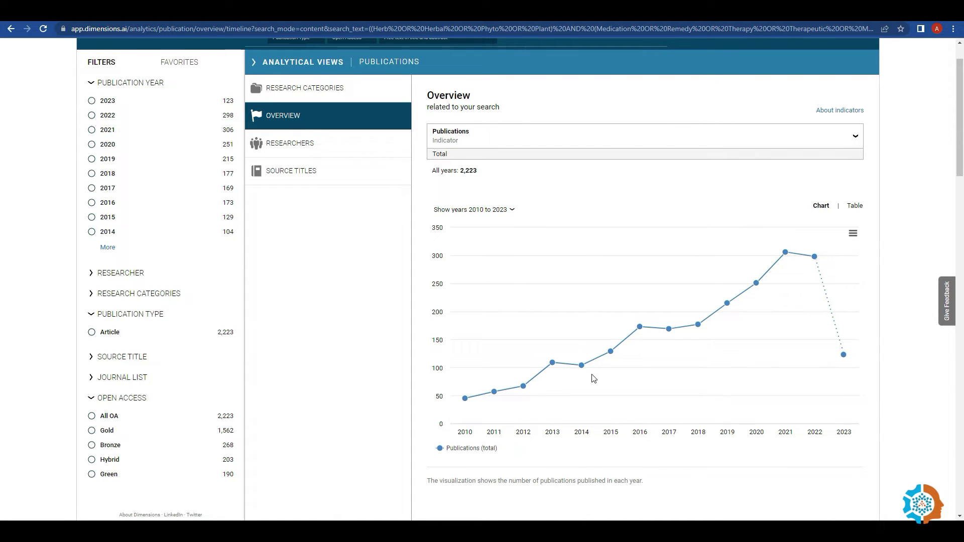
# View the Overview chart by the Citations indicator and then by Publications with citations.
pyautogui.click(828, 144)
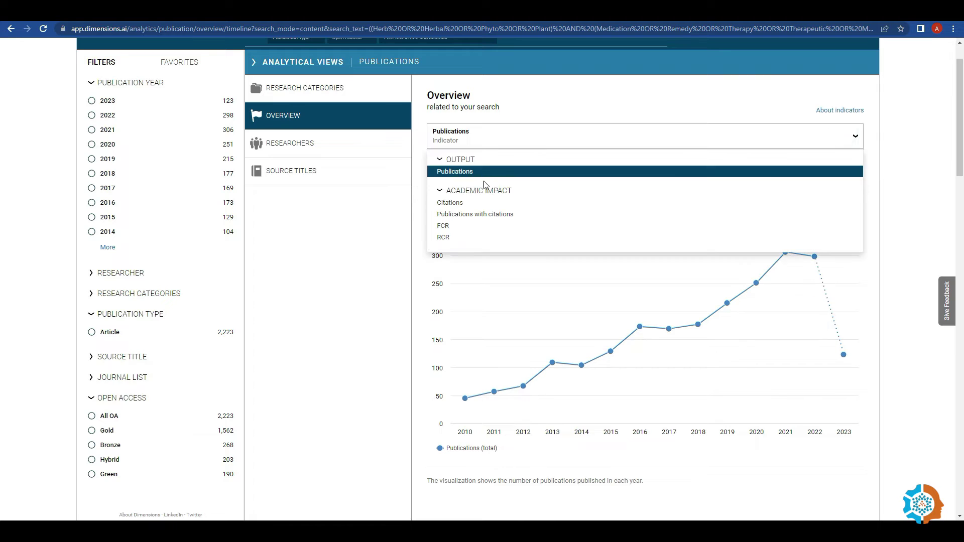
pyautogui.click(451, 204)
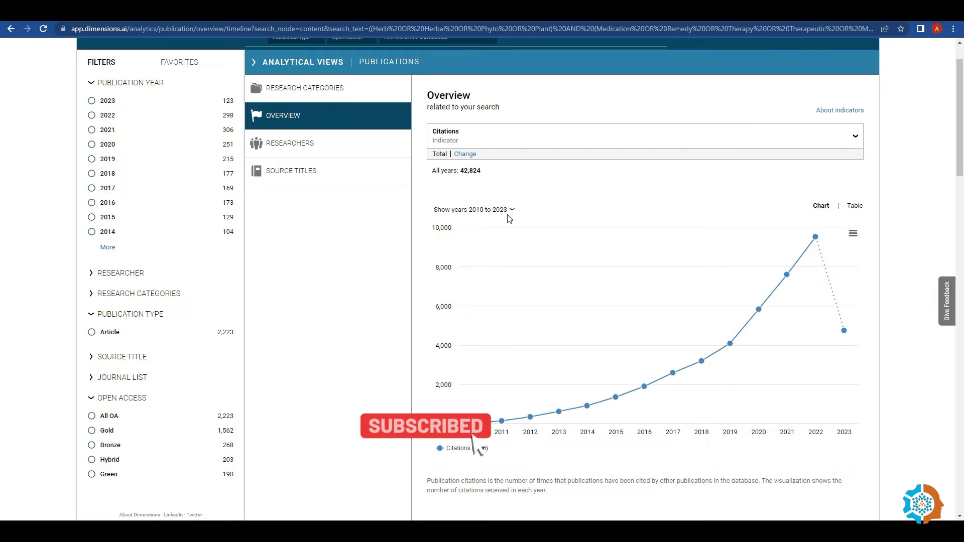
pyautogui.click(539, 139)
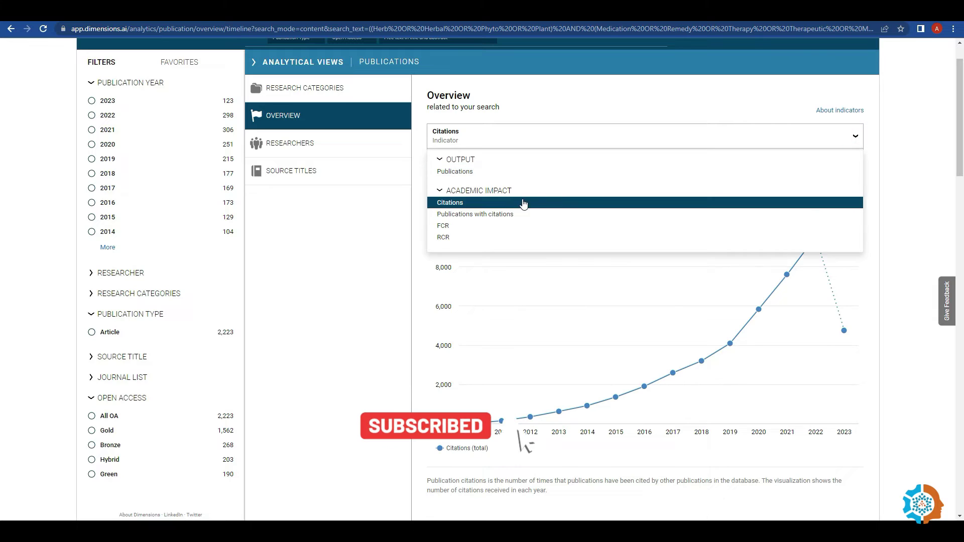
pyautogui.click(467, 215)
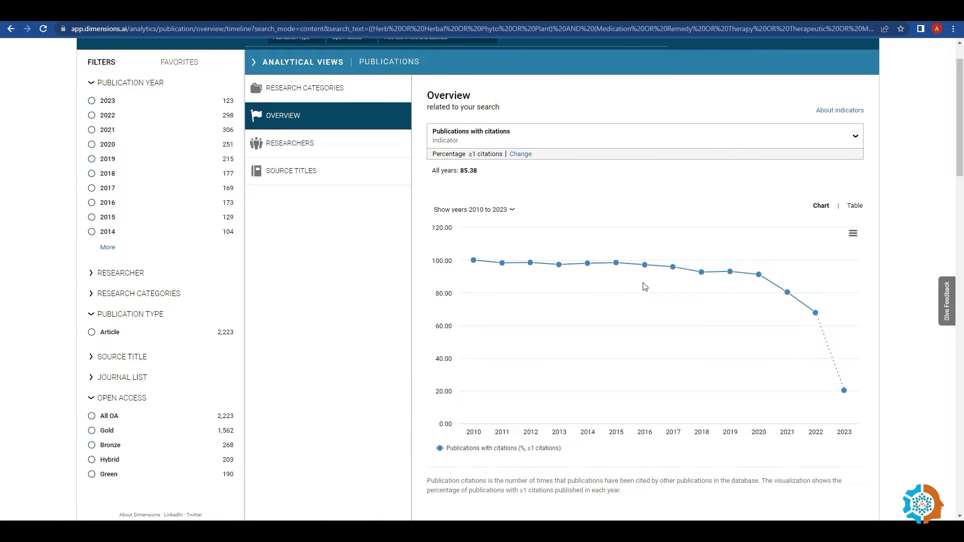
pyautogui.click(856, 137)
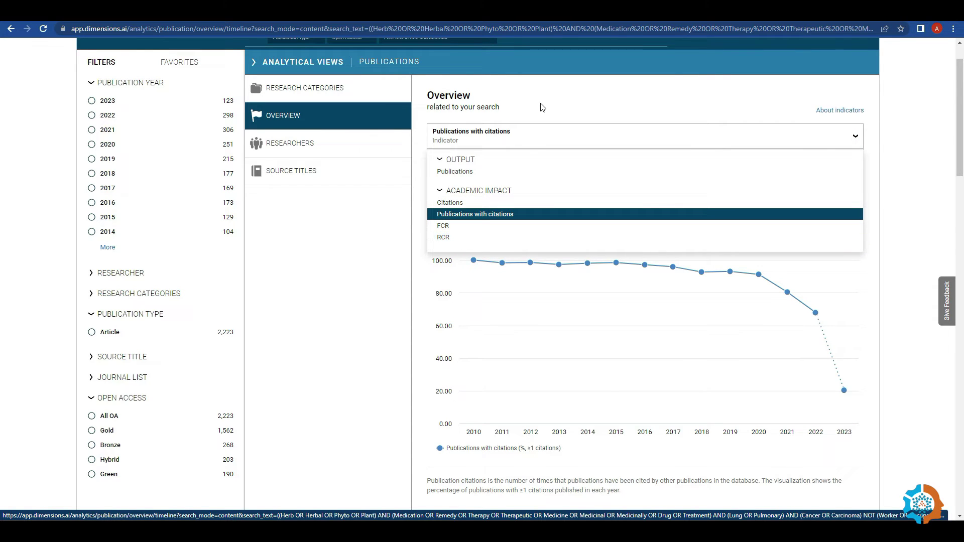
# View the Researchers analysis as a network and set its type of analysis to Citation analysis.
pyautogui.click(287, 144)
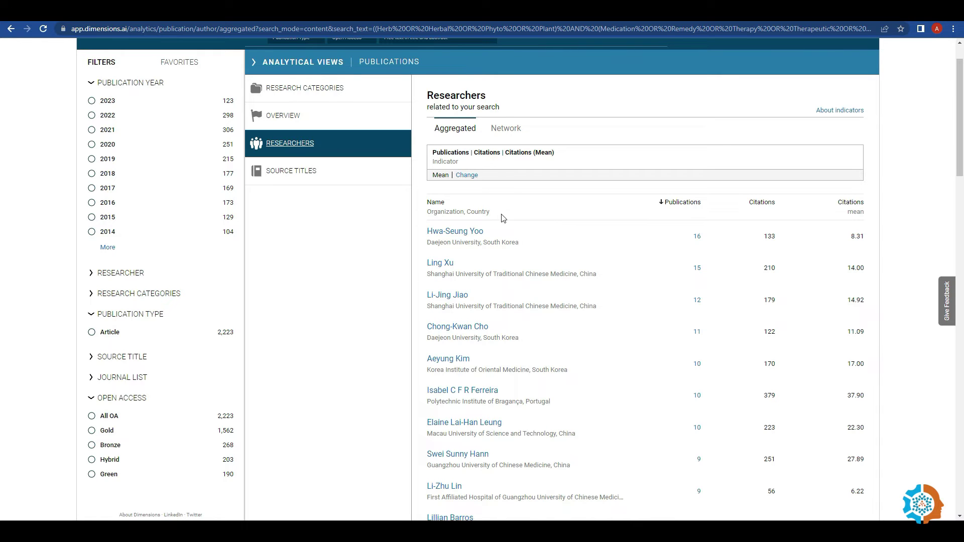
pyautogui.click(507, 132)
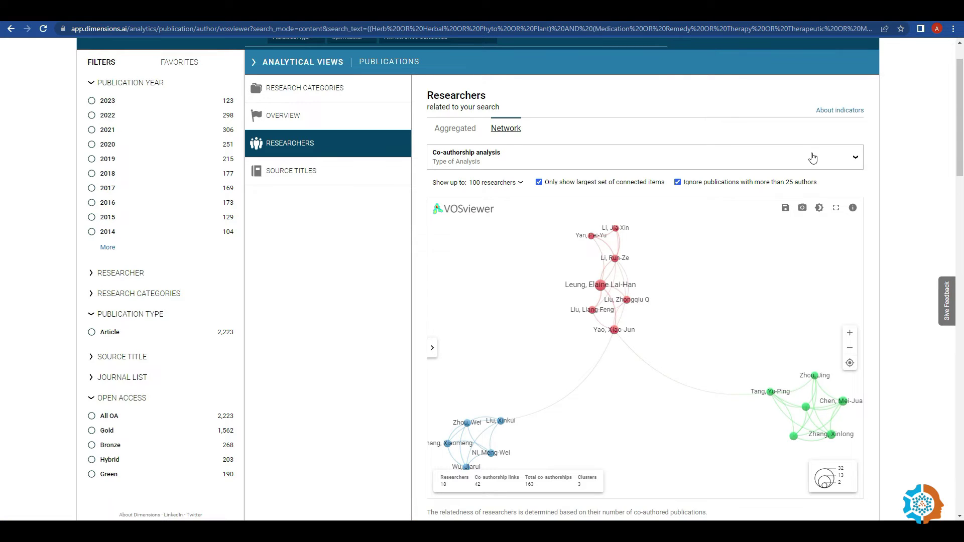
pyautogui.click(812, 159)
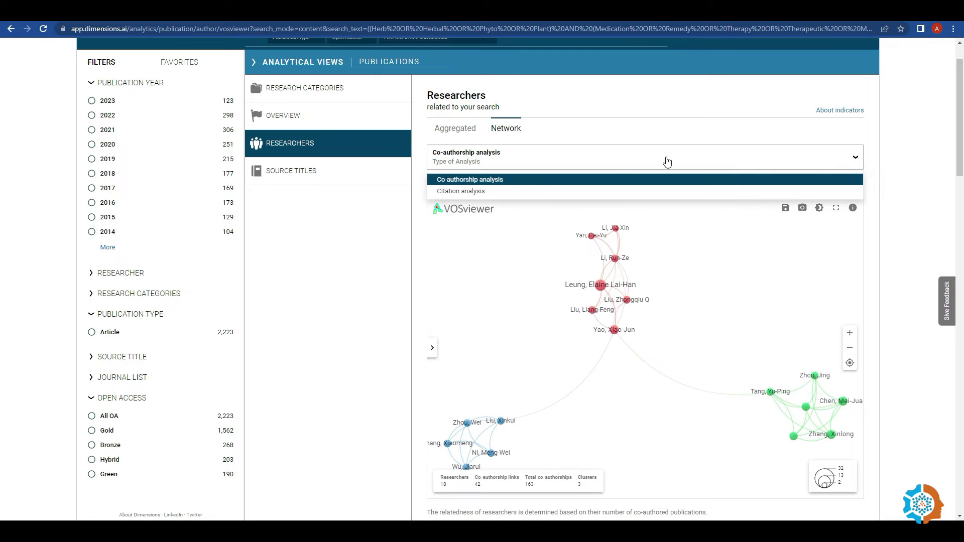
pyautogui.click(458, 193)
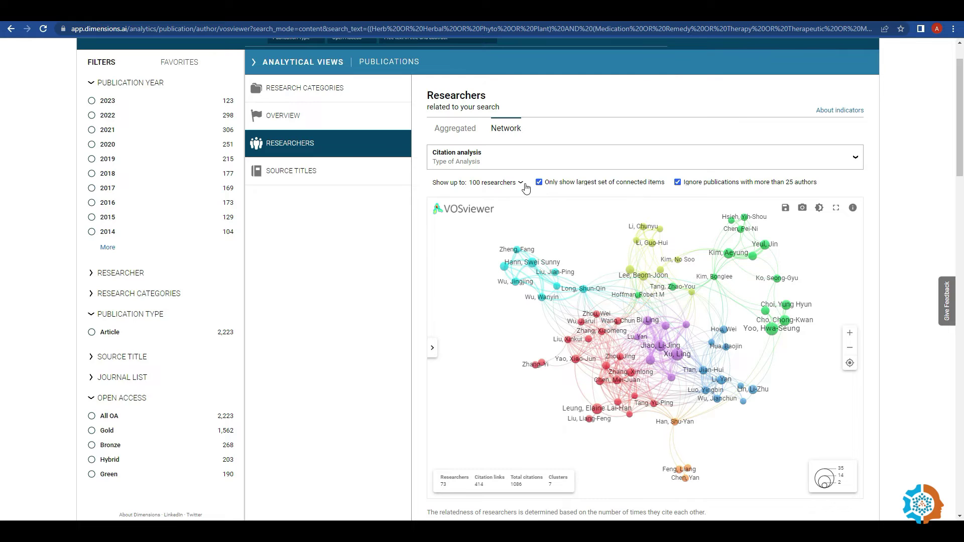
# Return the Researchers analysis to its aggregated list and view the Source Titles analysis.
pyautogui.scroll(1, 526, 188)
pyautogui.click(458, 180)
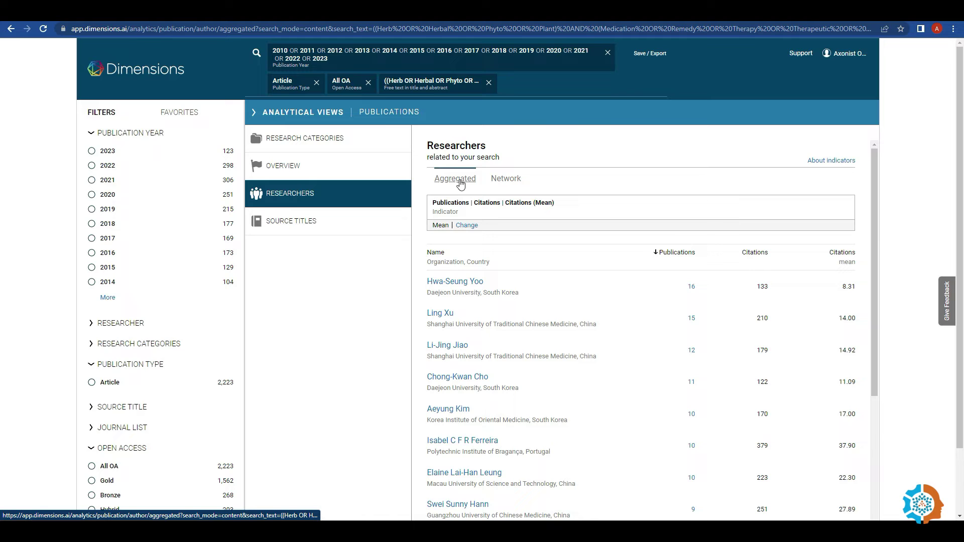
pyautogui.click(282, 224)
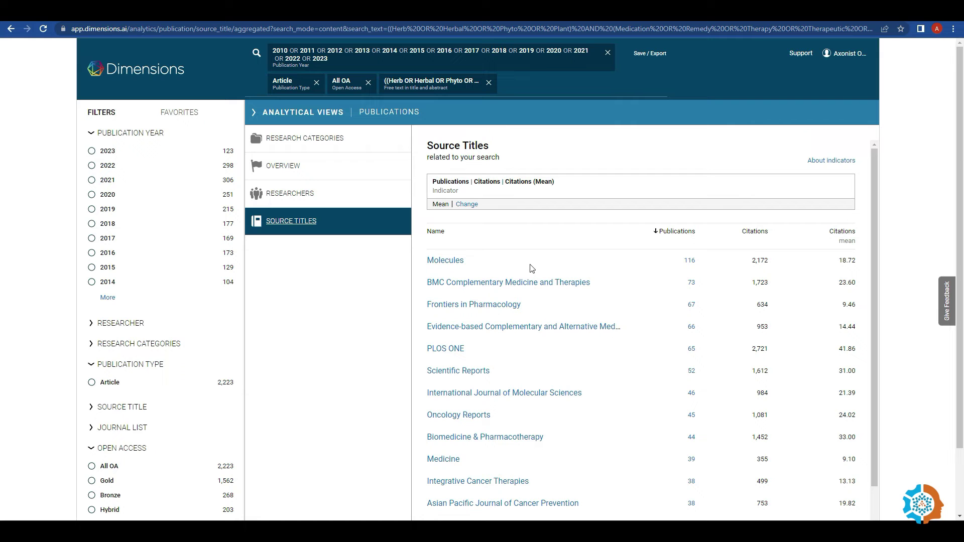
# Return to the publications list and export all results for bibliometric mapping with the email notification turned off.
pyautogui.click(253, 112)
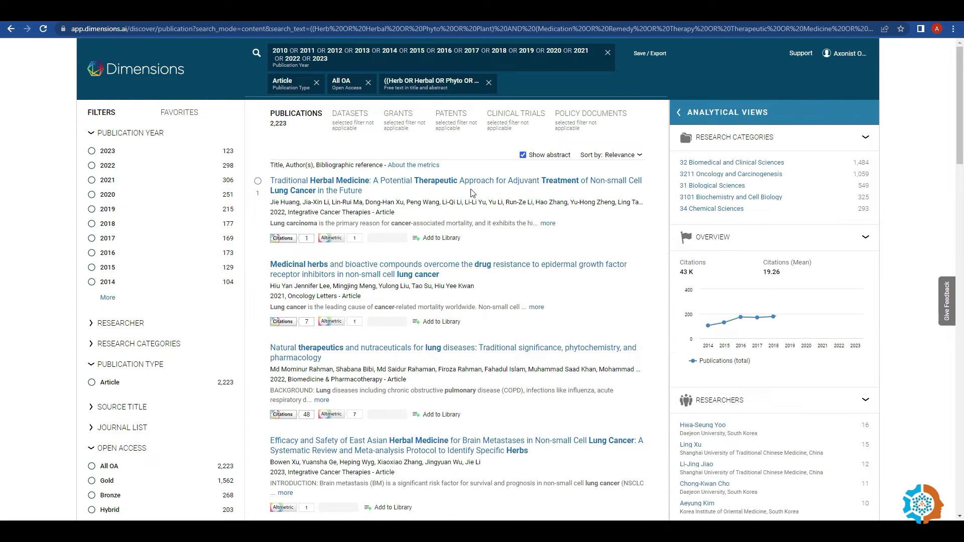
pyautogui.click(648, 53)
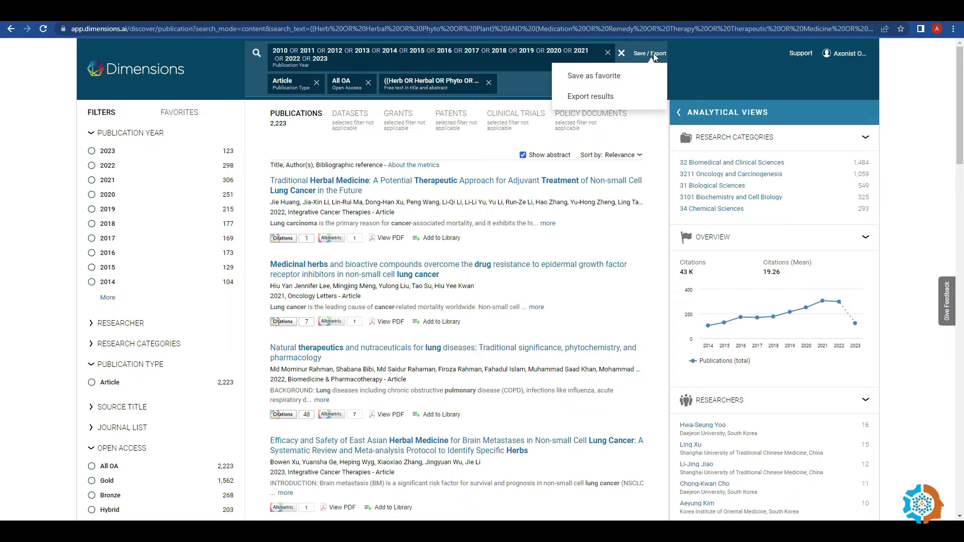
pyautogui.click(583, 99)
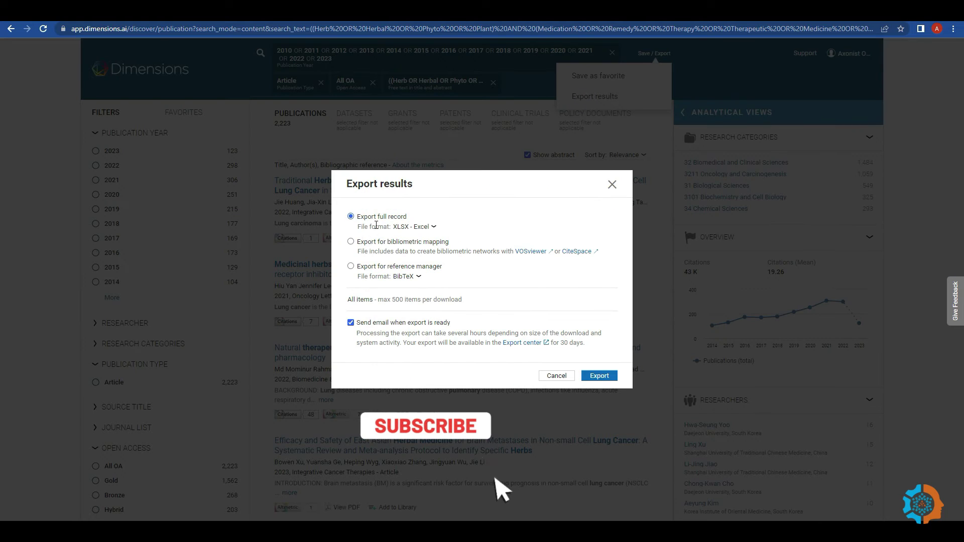
pyautogui.click(351, 243)
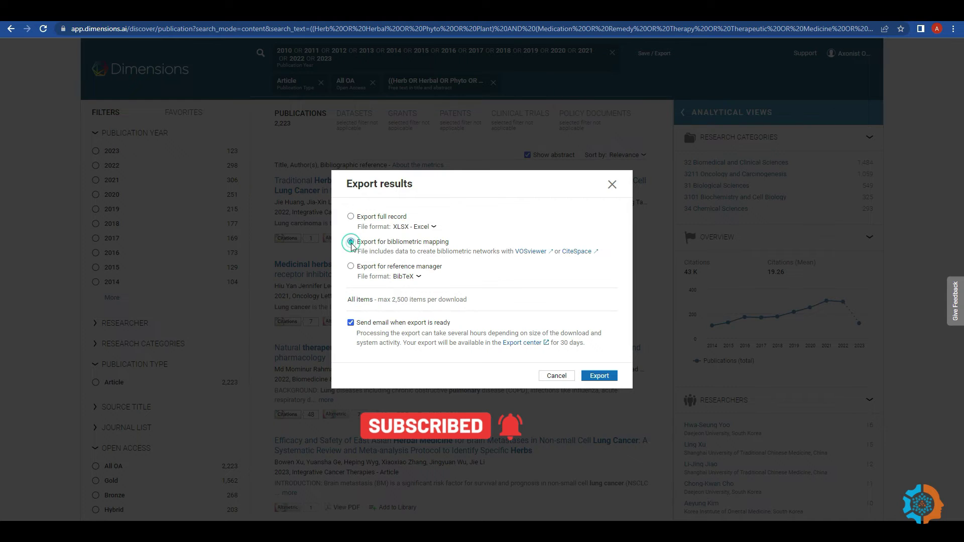
pyautogui.click(350, 324)
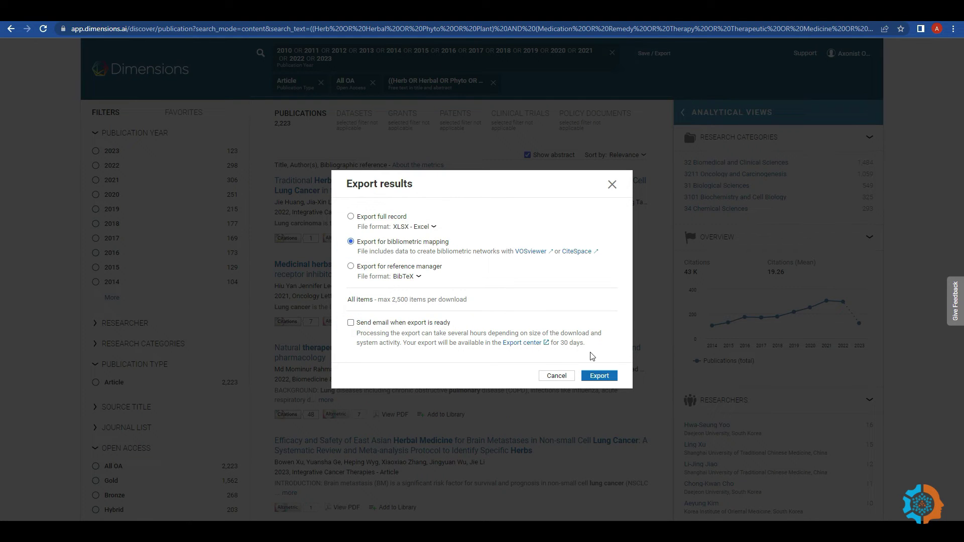
pyautogui.click(601, 376)
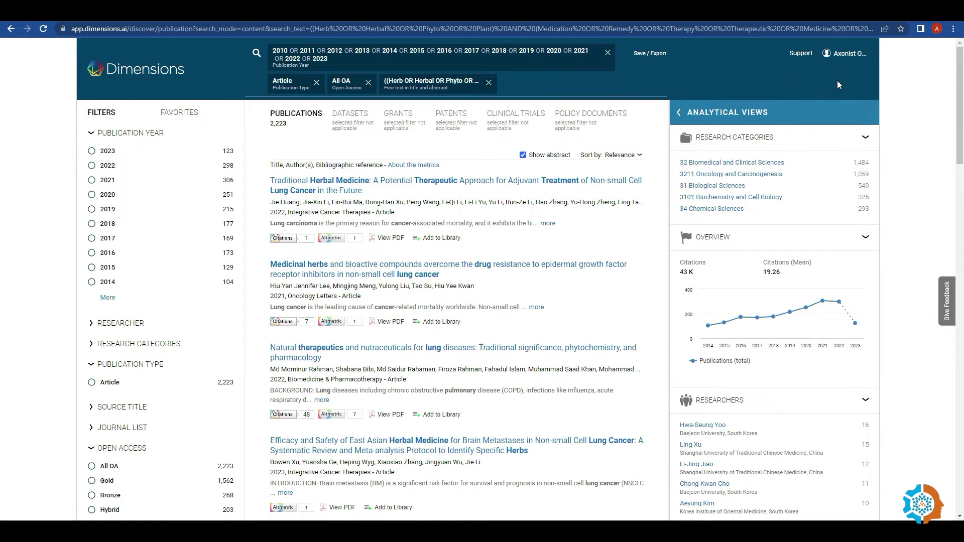
# Open the account's Export center and download the finished CSV export of the herbal medicine query.
pyautogui.click(848, 54)
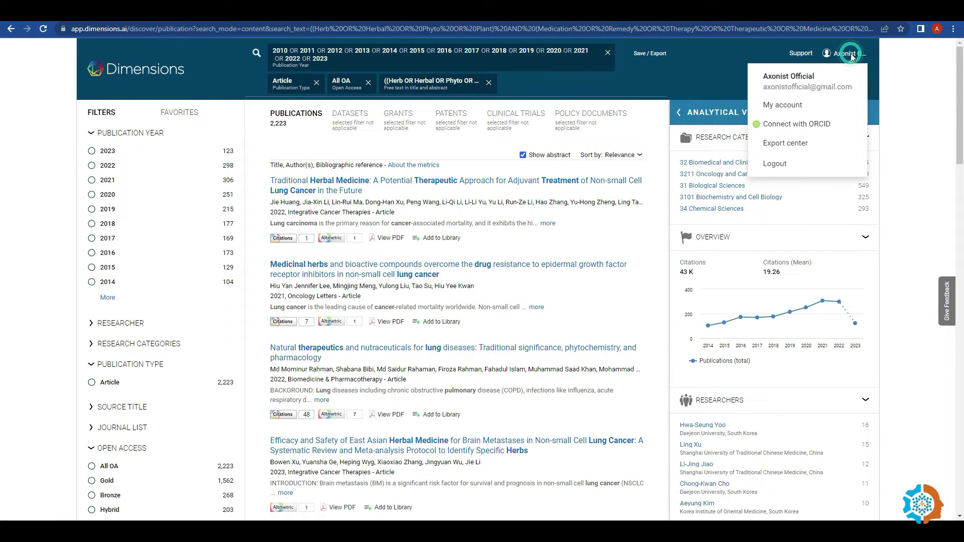
pyautogui.click(786, 146)
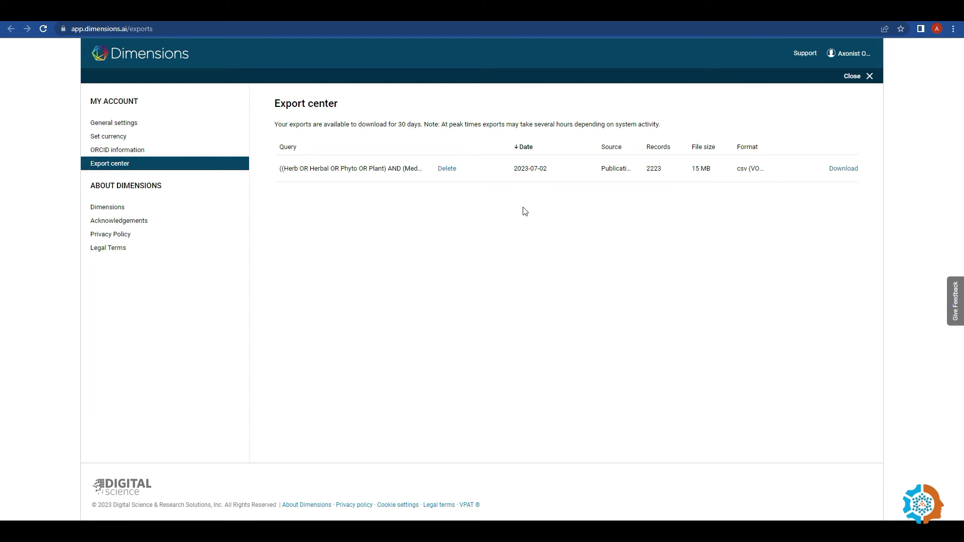
pyautogui.click(845, 172)
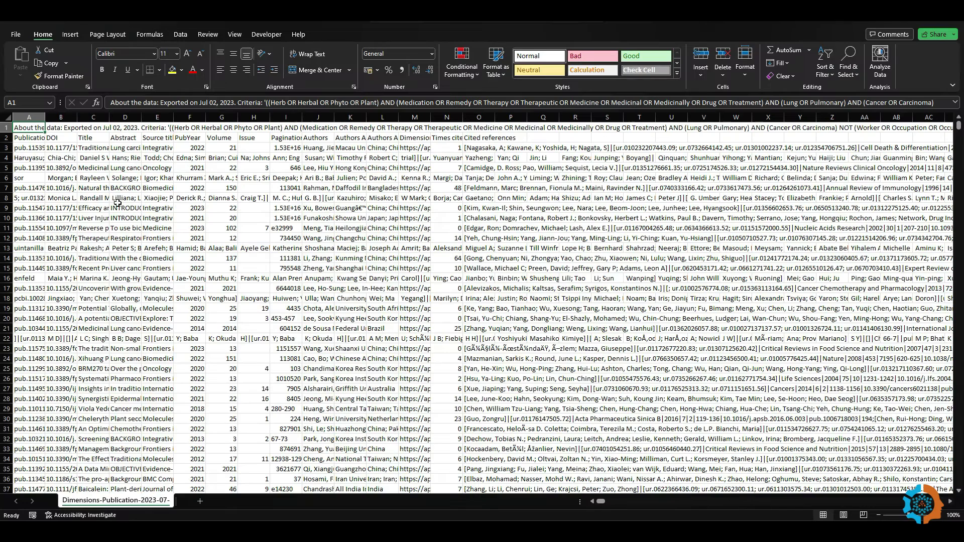
# In the exported file in Excel, widen column A and sort the data from row 3 down A to Z by Publication ID, expanding the selection.
pyautogui.moveTo(45, 117); pyautogui.dragTo(104, 117)
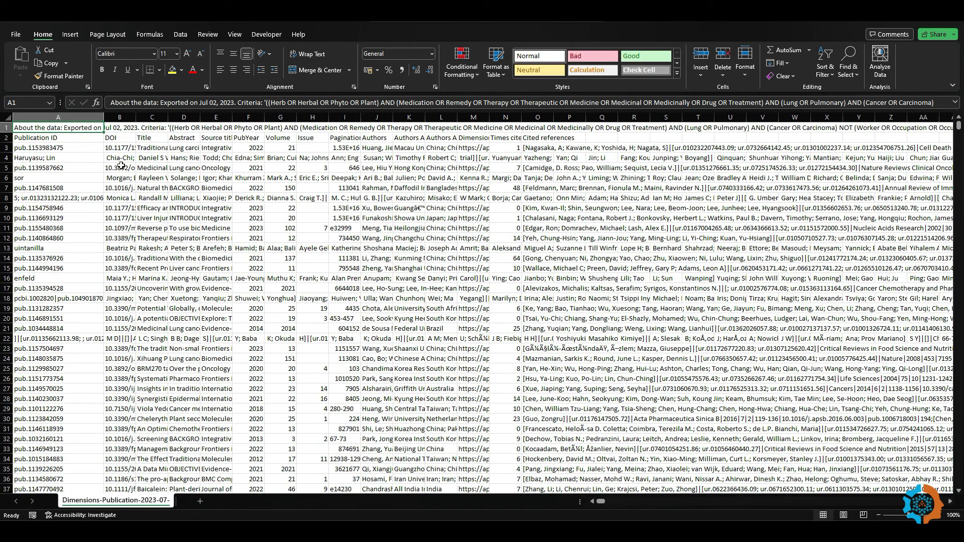
pyautogui.click(60, 148)
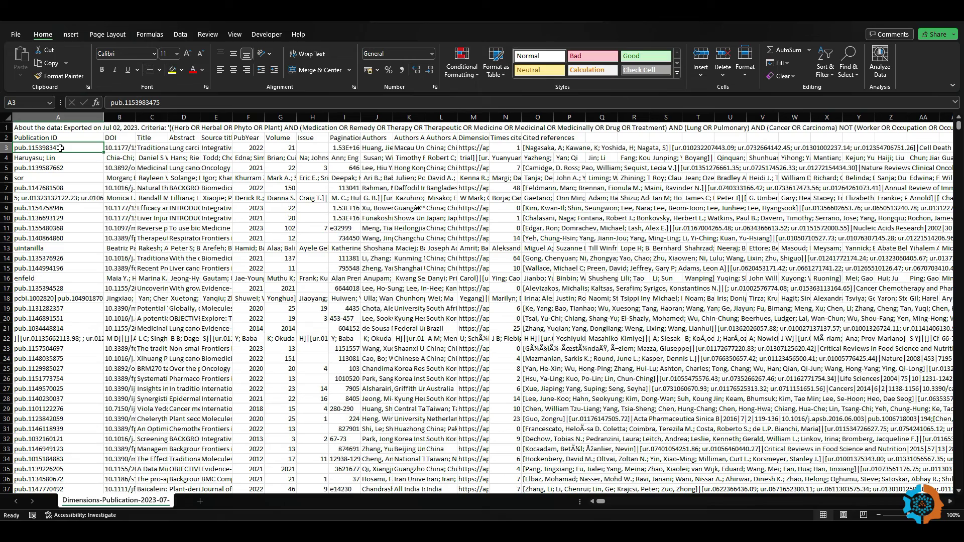
pyautogui.hotkey('ctrl', 'shift', 'Down')
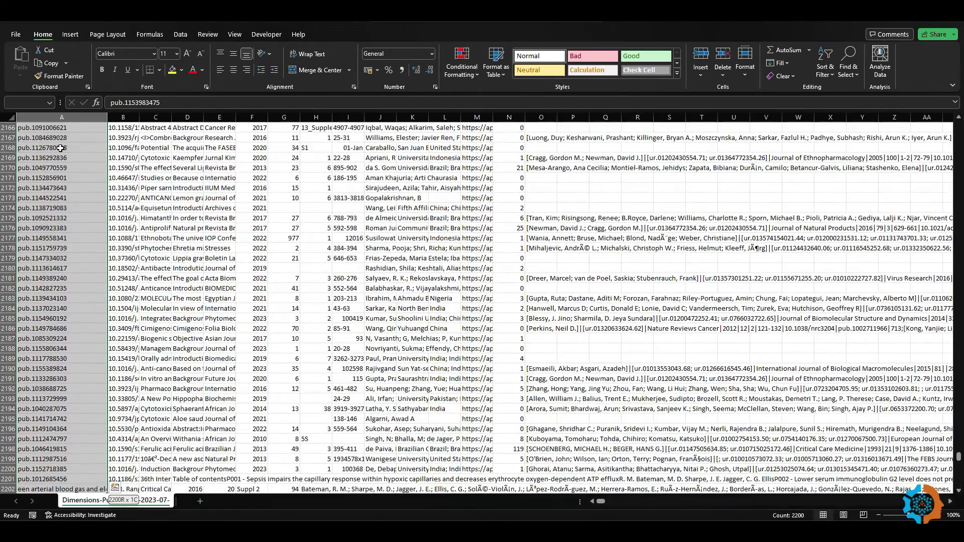
pyautogui.hotkey('ctrl', 'shift', 'Down')
pyautogui.click(824, 64)
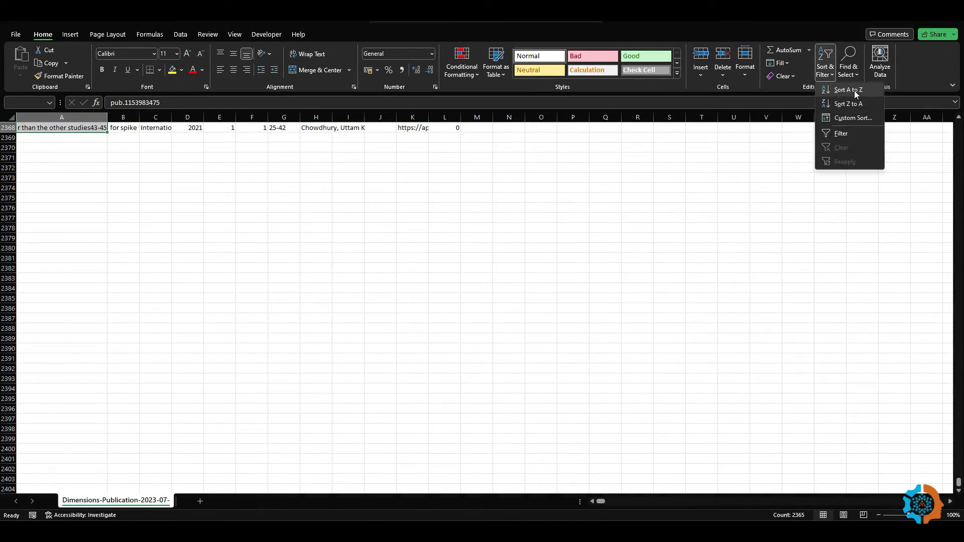
pyautogui.click(848, 90)
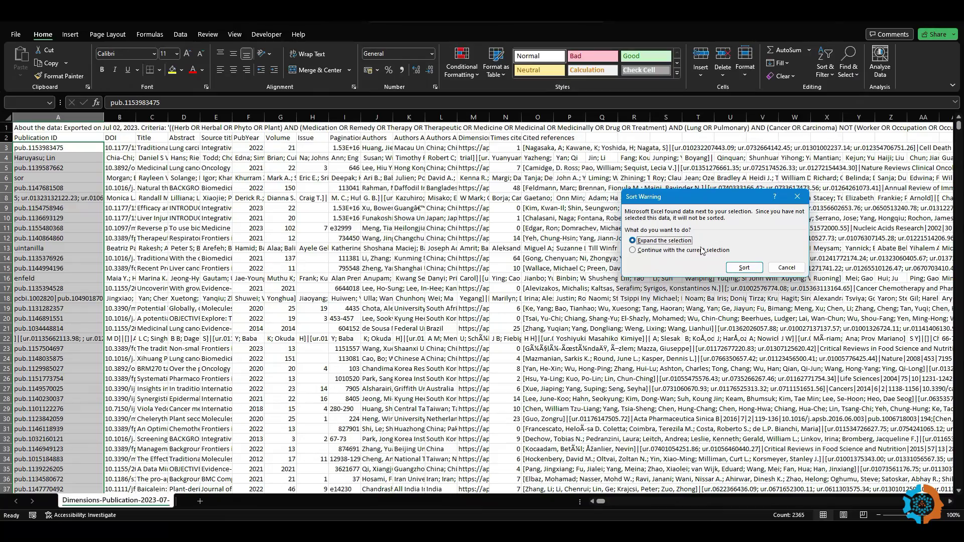
pyautogui.click(744, 267)
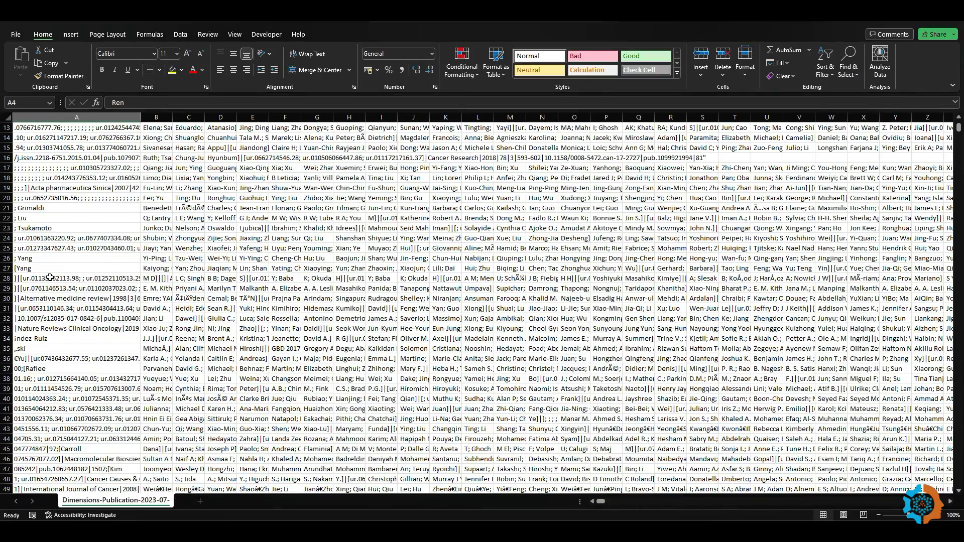
# Delete rows 1 to 123, the broken entries above the first record with a valid publication ID.
pyautogui.scroll(-13, 52, 274)
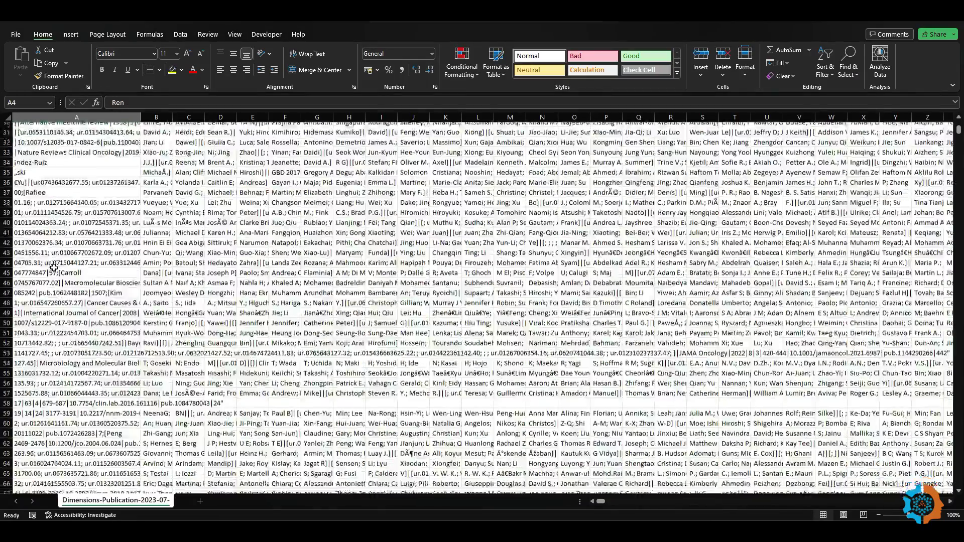
pyautogui.scroll(-17, 54, 267)
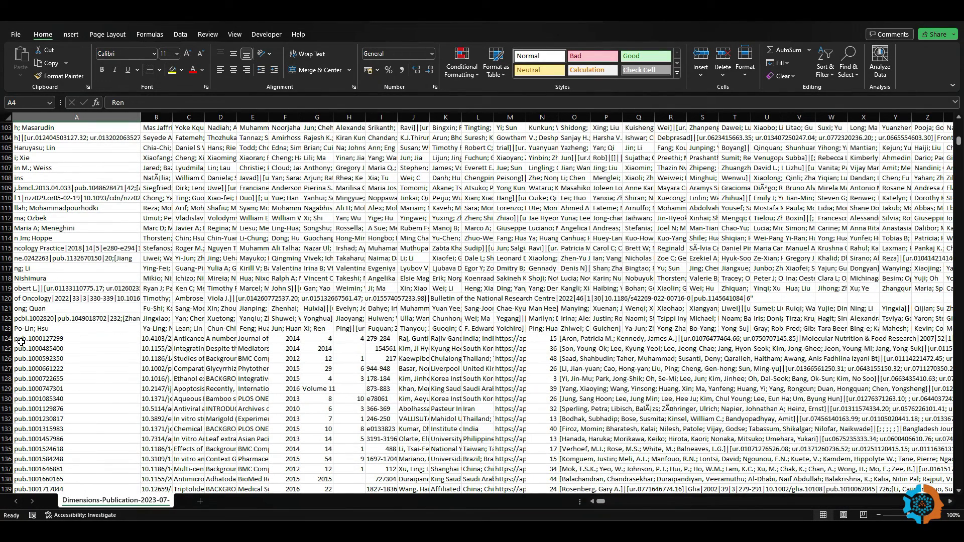
pyautogui.click(25, 340)
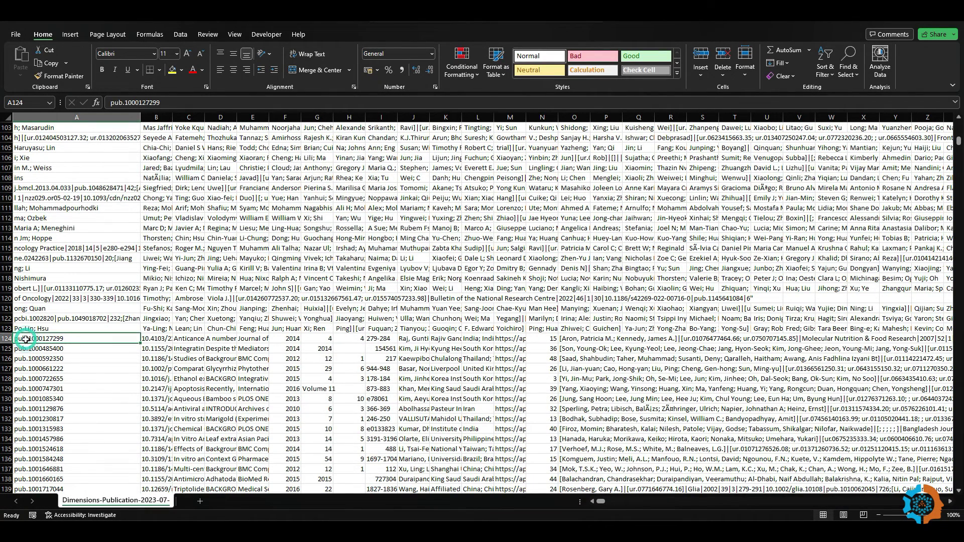
pyautogui.click(8, 329)
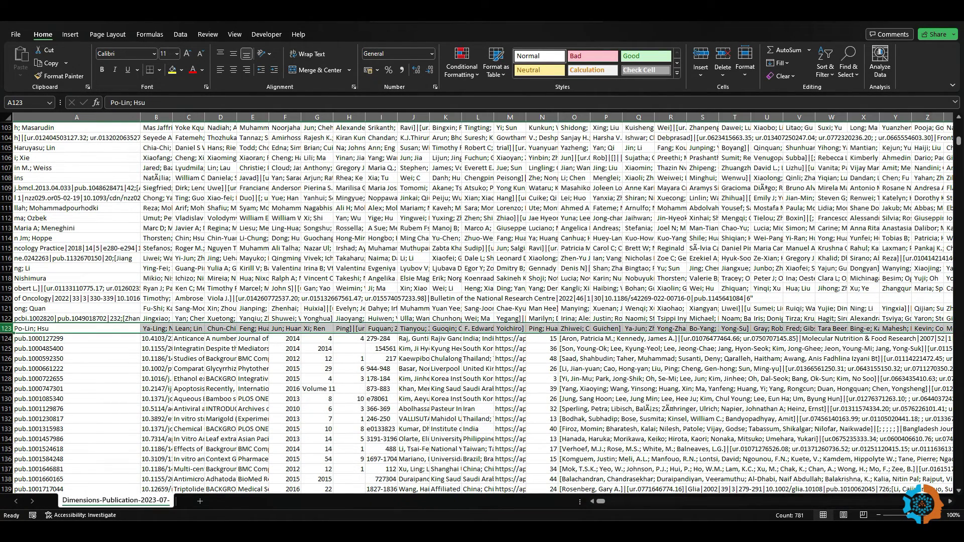
pyautogui.scroll(18, 14, 300)
pyautogui.scroll(16, 13, 300)
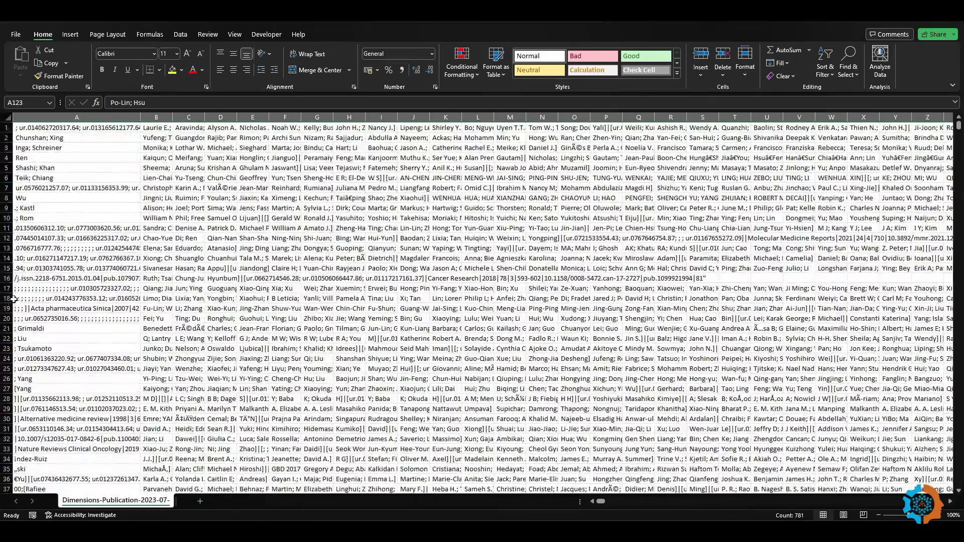
pyautogui.click(7, 118)
pyautogui.rightClick(7, 132)
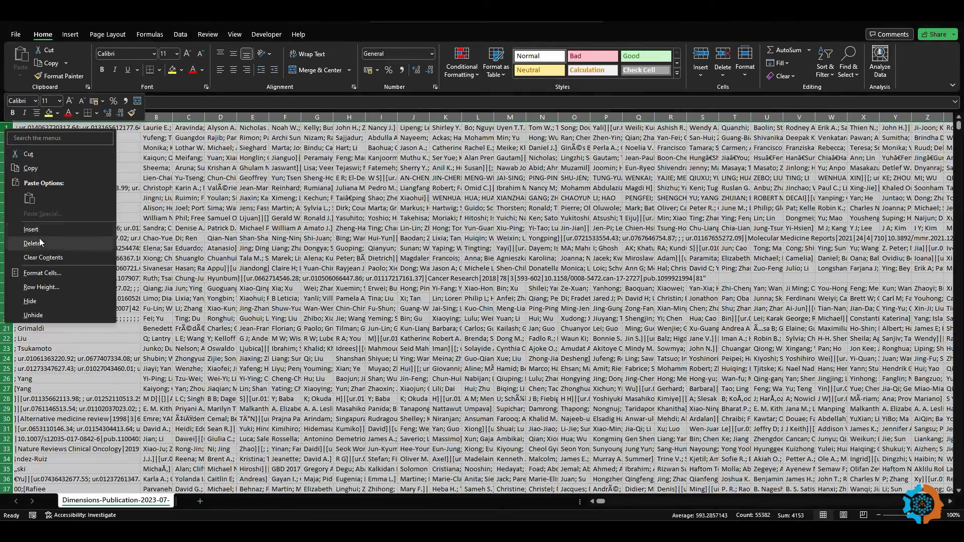
pyautogui.click(56, 243)
# Delete rows 2225 to 2244, the broken entries below the column header row at the end of the data.
pyautogui.hotkey('ctrl', 'shift', 'Down')
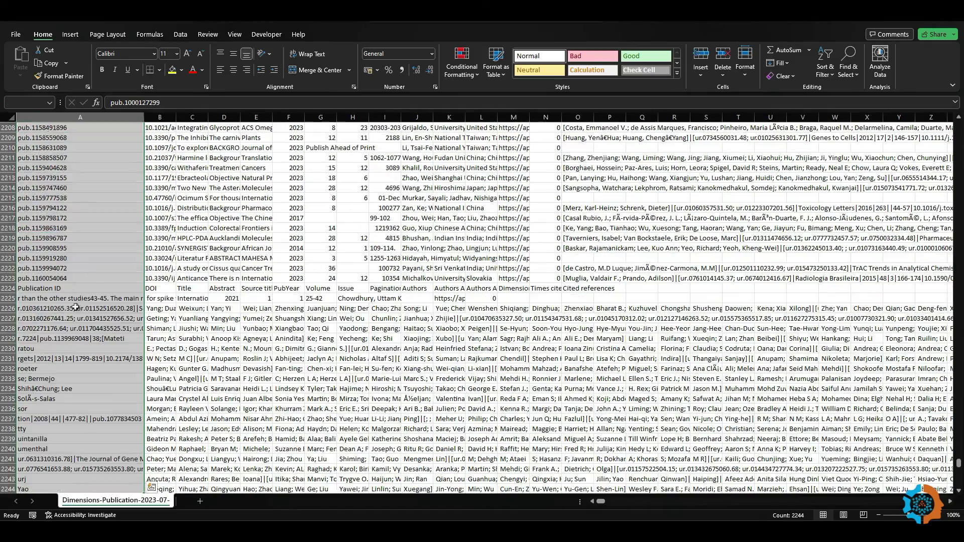
pyautogui.click(76, 307)
pyautogui.click(8, 298)
pyautogui.scroll(-4, 13, 372)
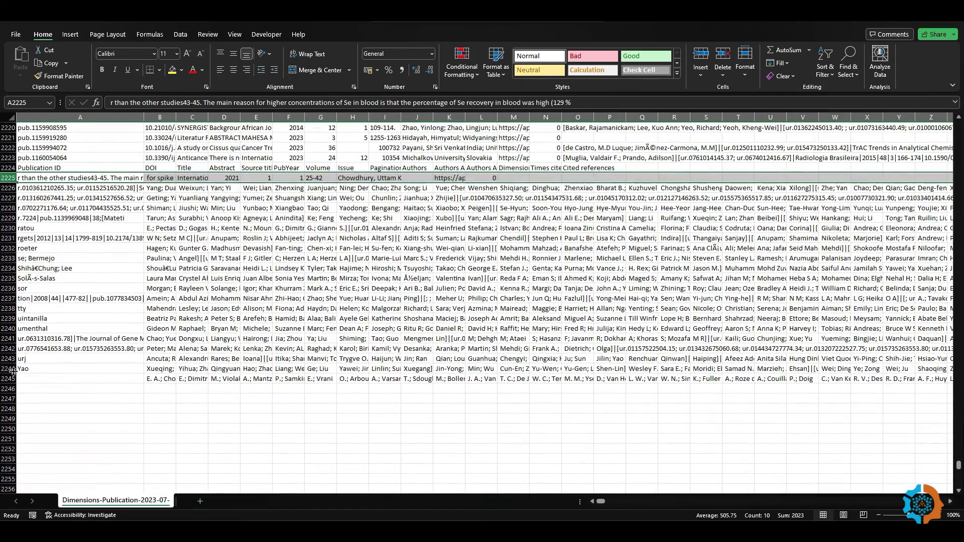
pyautogui.keyDown('shift'); pyautogui.click(13, 371); pyautogui.keyUp('shift')
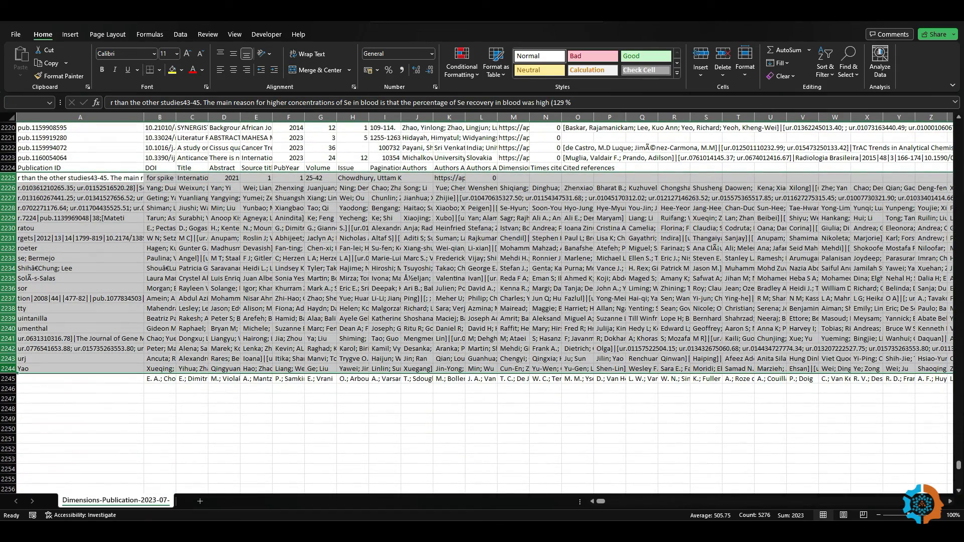
pyautogui.rightClick(74, 215)
pyautogui.click(100, 329)
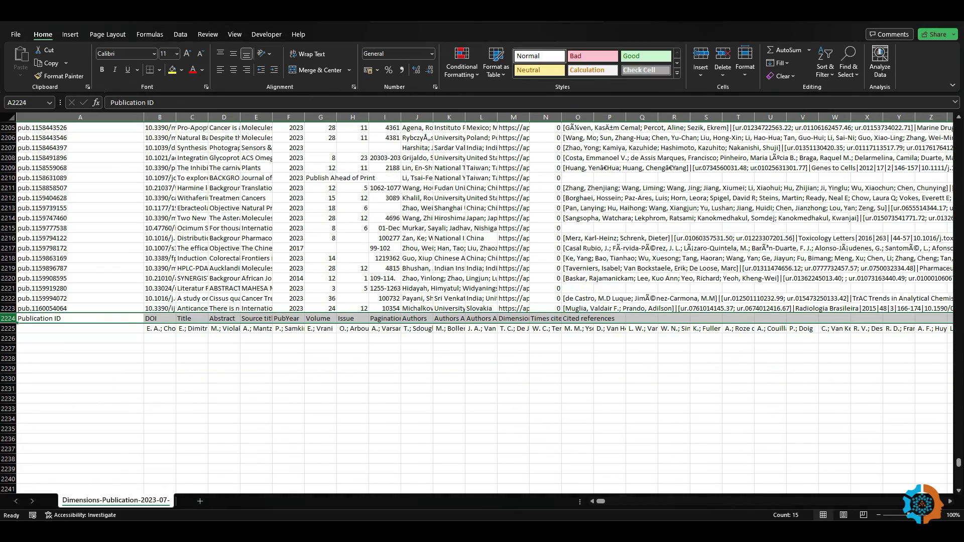
# Move the column header row from row 2224 to row 1, above the first record.
pyautogui.hotkey('ctrl', 'c')
pyautogui.moveTo(958, 463); pyautogui.dragTo(959, 143)
pyautogui.hotkey('ctrl', 'Home')
pyautogui.rightClick(6, 127)
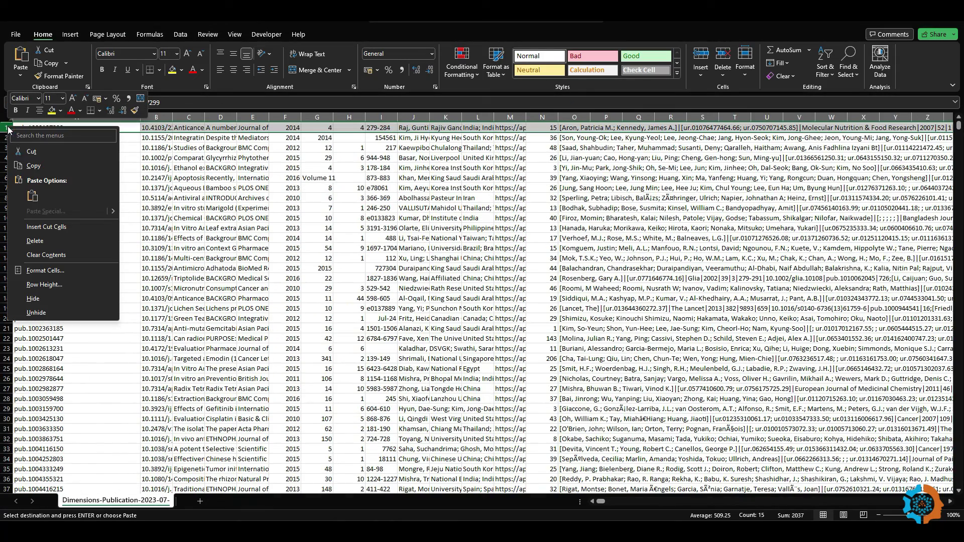
pyautogui.click(36, 229)
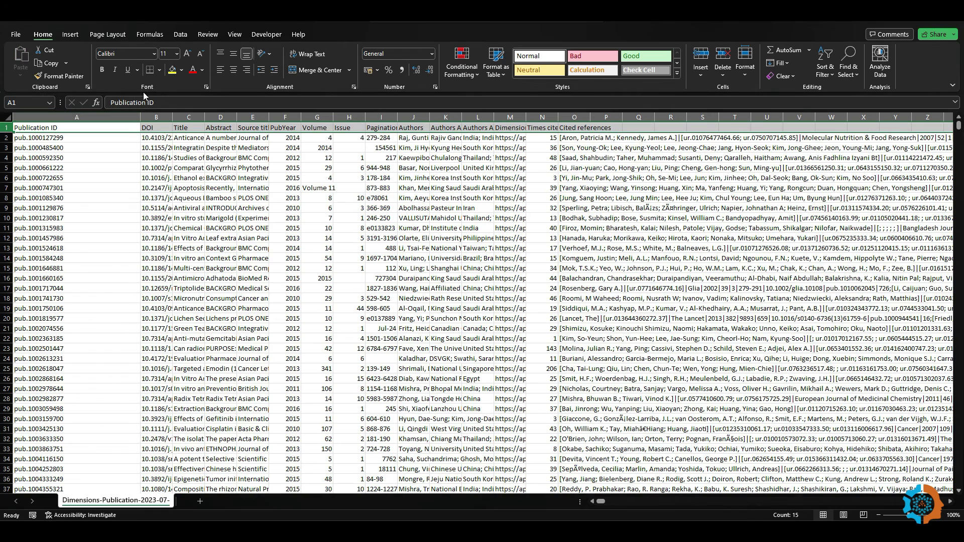
# Make the header row bold and freeze the top row of the sheet.
pyautogui.click(100, 68)
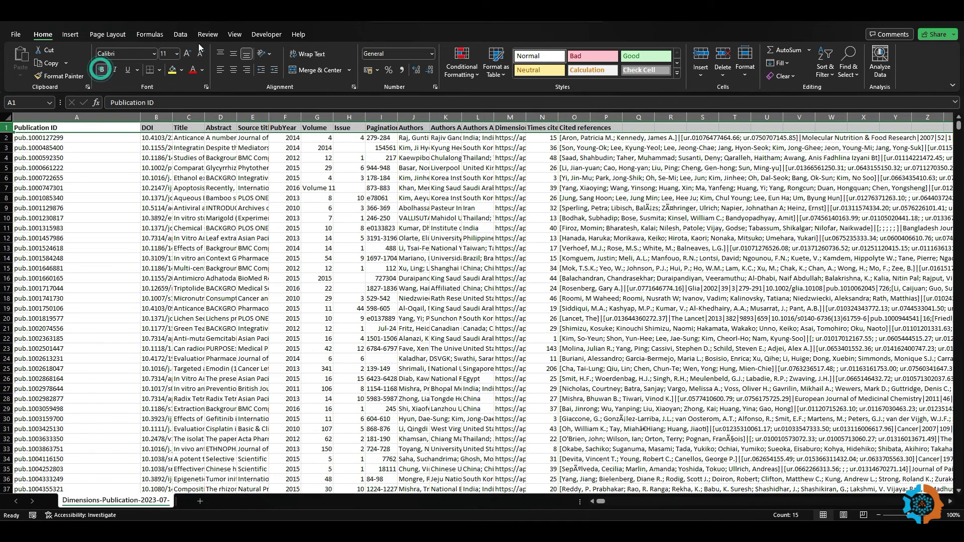
pyautogui.click(235, 34)
pyautogui.click(526, 76)
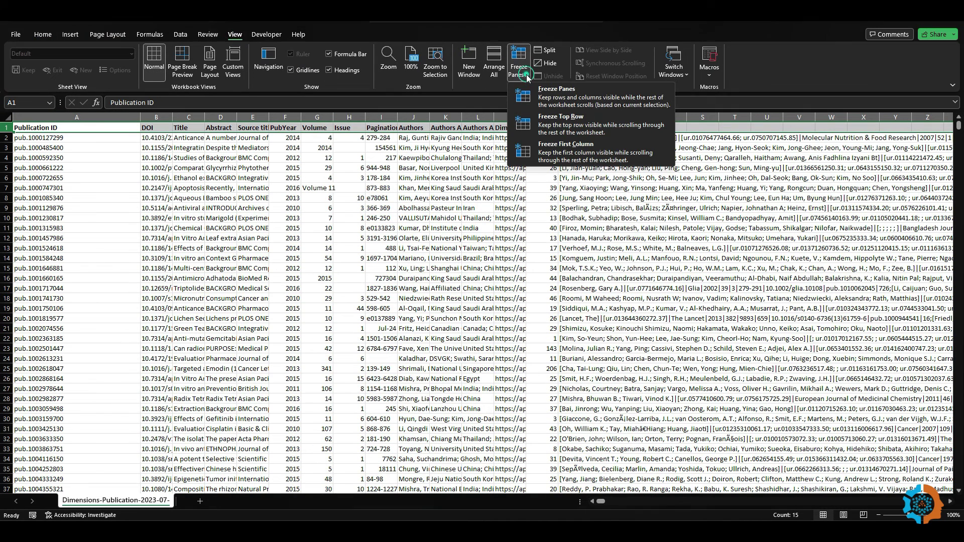
pyautogui.click(557, 123)
# Count the publication IDs in column A and compare the count with the Dimensions export and search results, closing the Export center page.
pyautogui.click(32, 136)
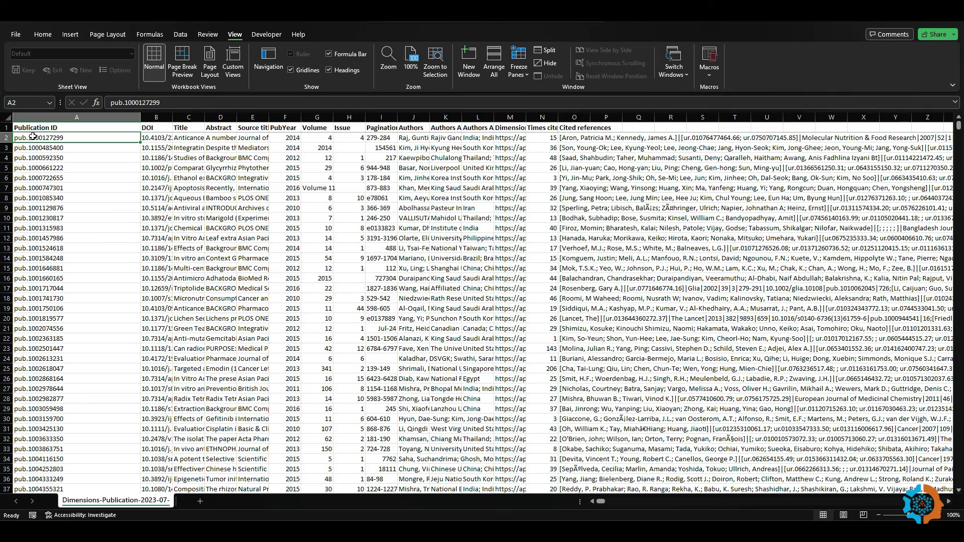
pyautogui.hotkey('ctrl', 'shift', 'Down')
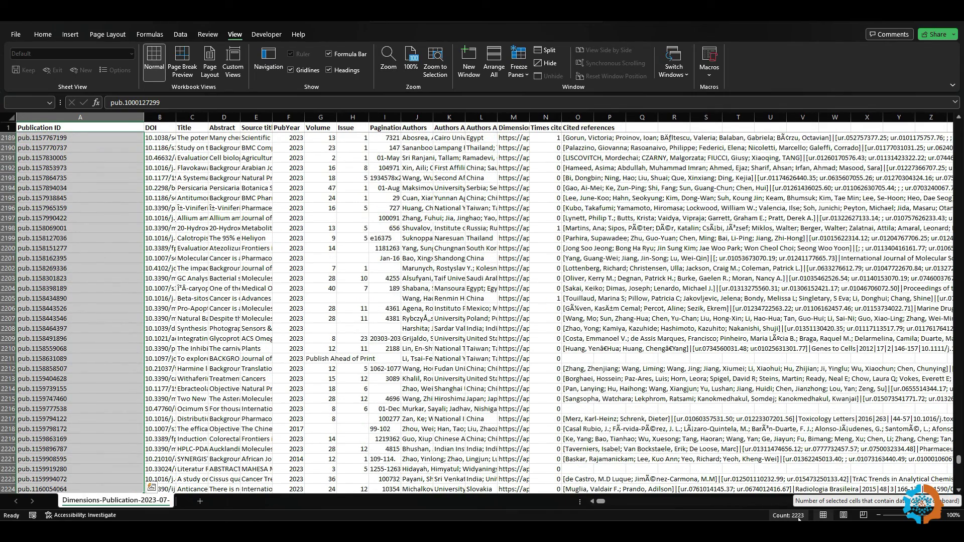
pyautogui.click(373, 496)
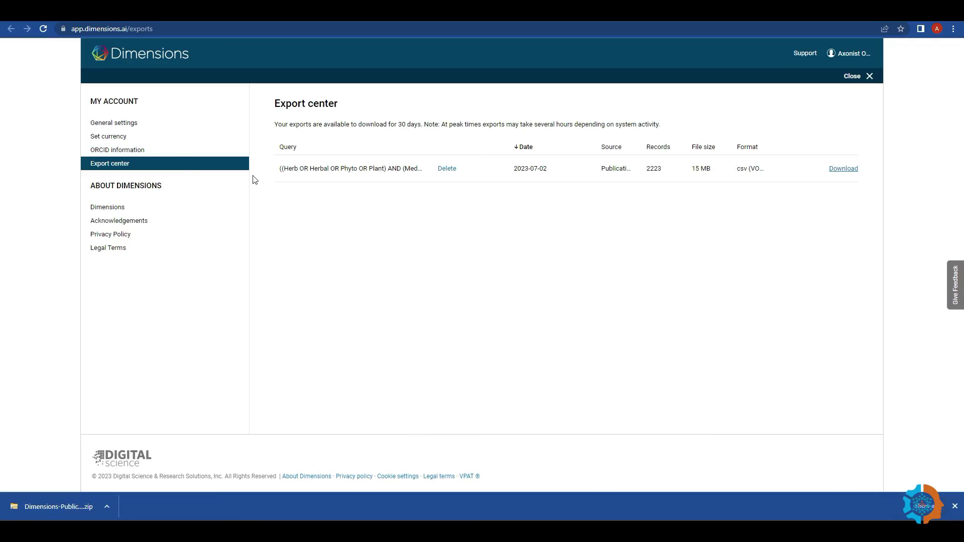
pyautogui.hotkey('ctrl', 'w')
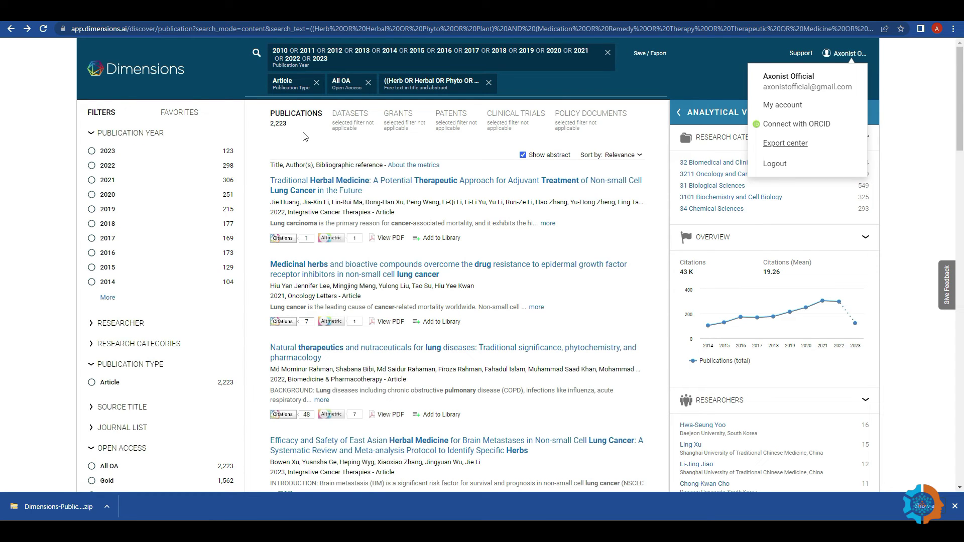
pyautogui.hotkey('alt', 'Tab')
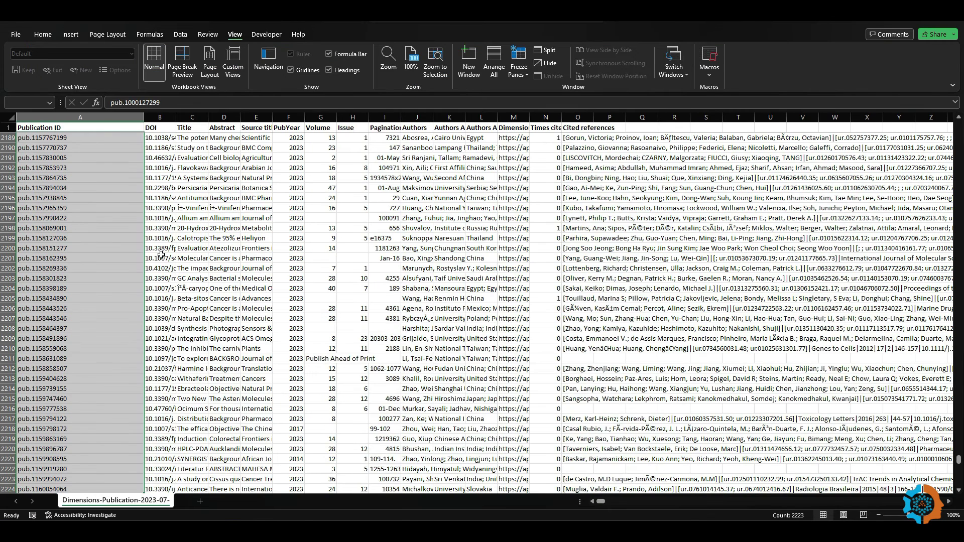
# Highlight the duplicate values in the Title column with a conditional formatting rule using light red fill and dark red text.
pyautogui.click(184, 236)
pyautogui.click(191, 117)
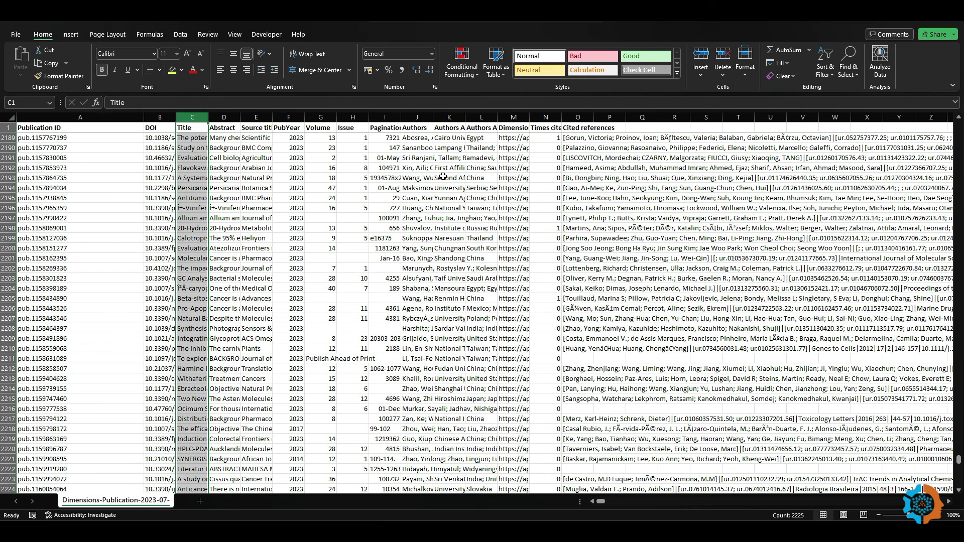
pyautogui.click(472, 75)
pyautogui.moveTo(492, 99)
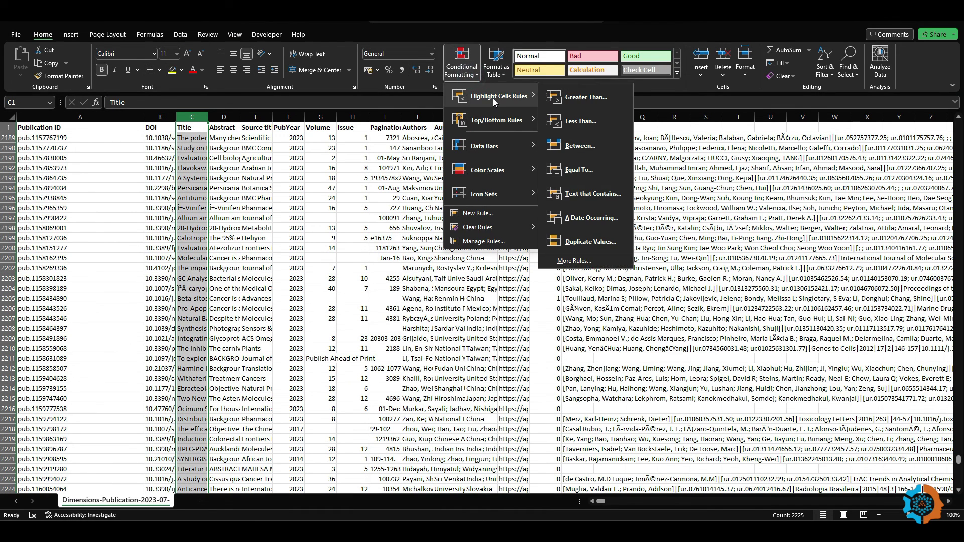
pyautogui.press('Escape')
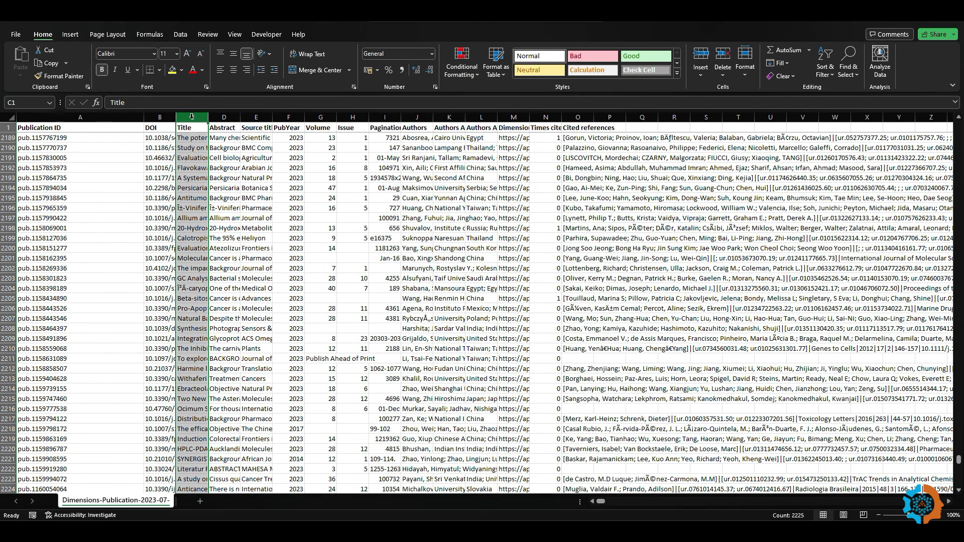
# Filter the Title column by the light red cell color and widen the column to make the duplicate titles readable.
pyautogui.hotkey('ctrl', 'shift', 'l')
pyautogui.click(205, 124)
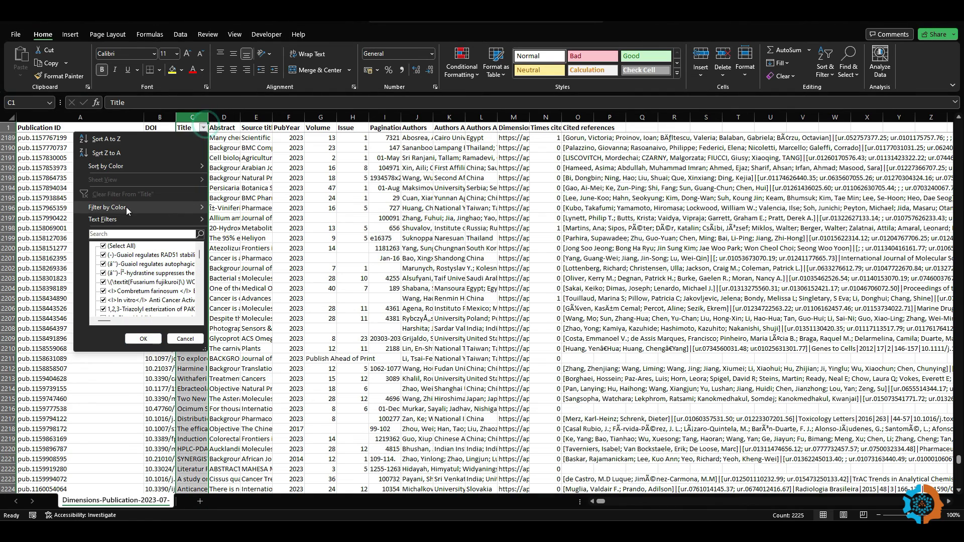
pyautogui.moveTo(116, 206)
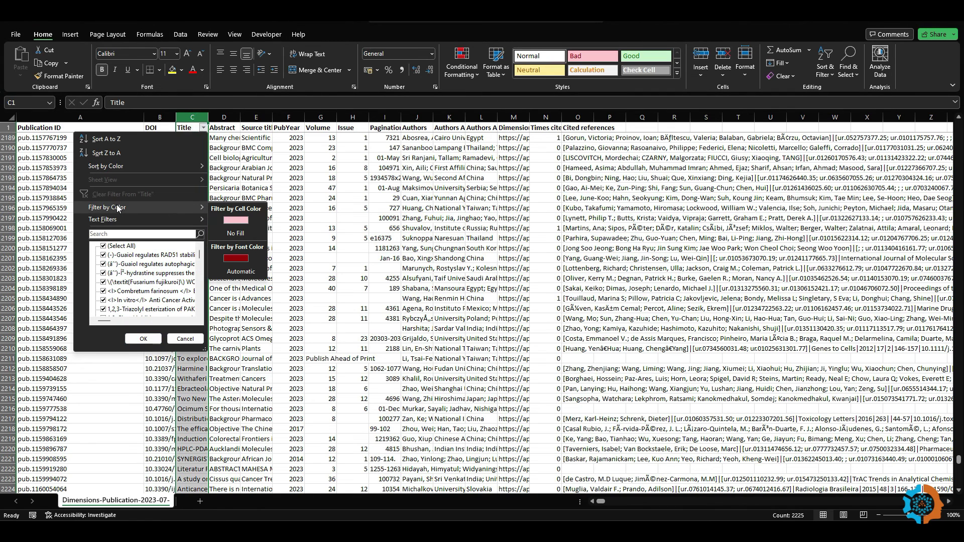
pyautogui.click(230, 221)
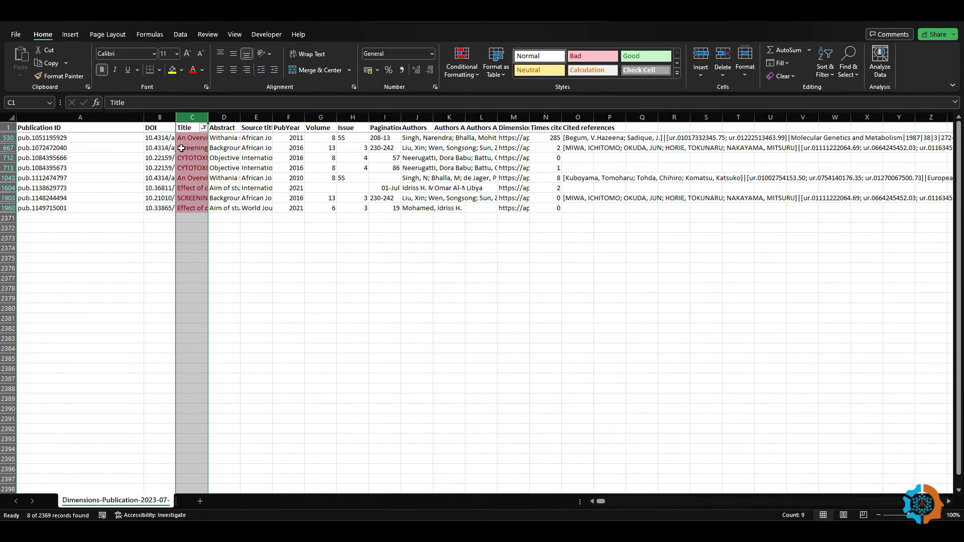
pyautogui.moveTo(209, 117); pyautogui.dragTo(279, 118)
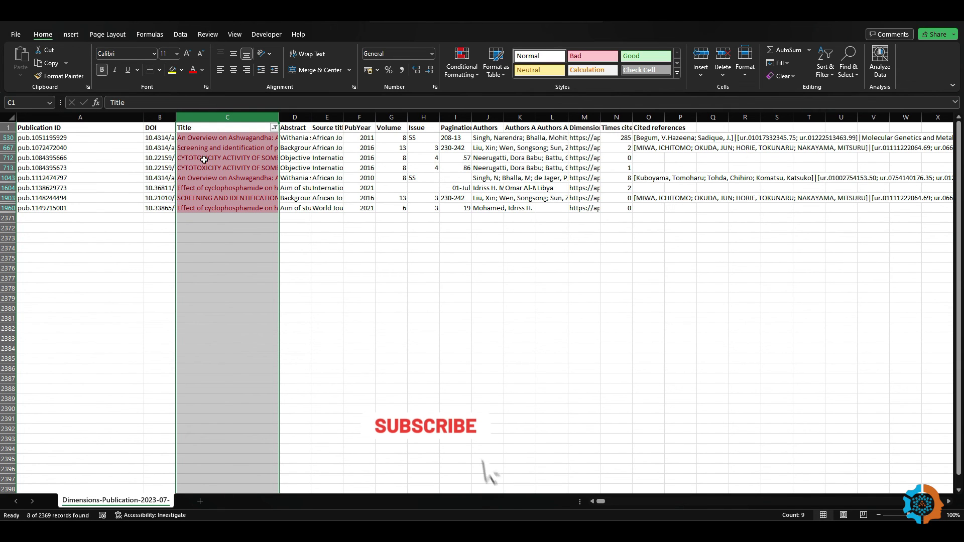
# Delete the duplicate records in rows 712, 1043, 1903 and 1960, keeping one record per title, and remove the Title filter.
pyautogui.click(8, 158)
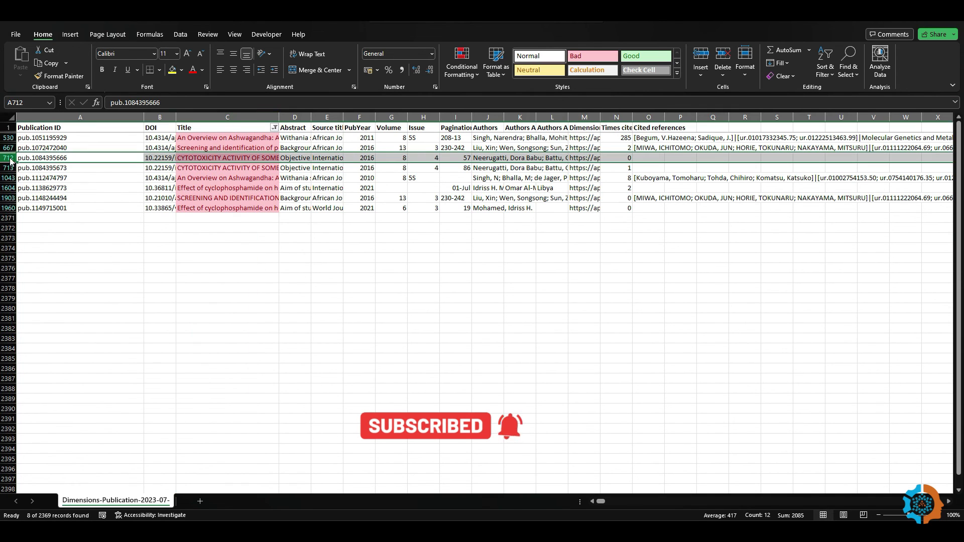
pyautogui.rightClick(8, 157)
pyautogui.click(44, 272)
pyautogui.click(223, 117)
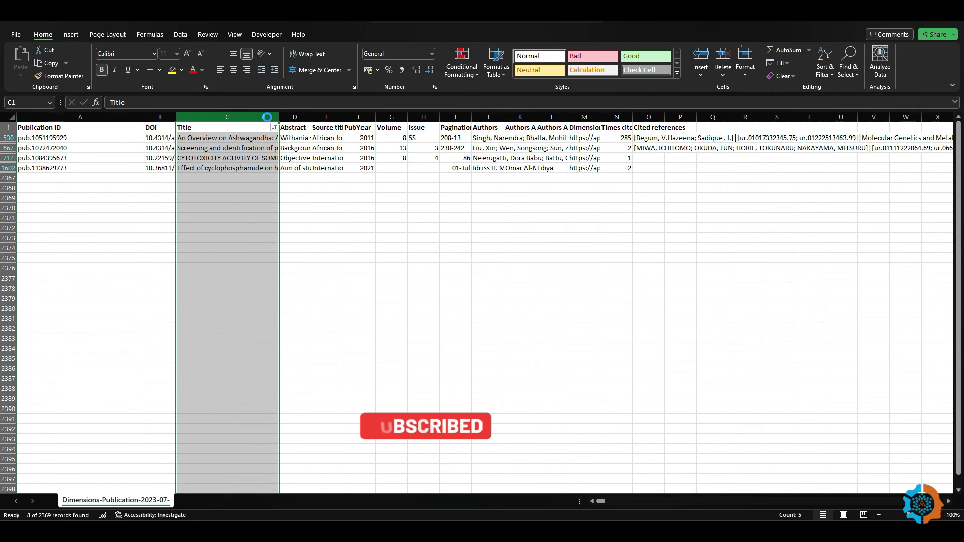
pyautogui.hotkey('ctrl', 'shift', 'l')
pyautogui.click(245, 168)
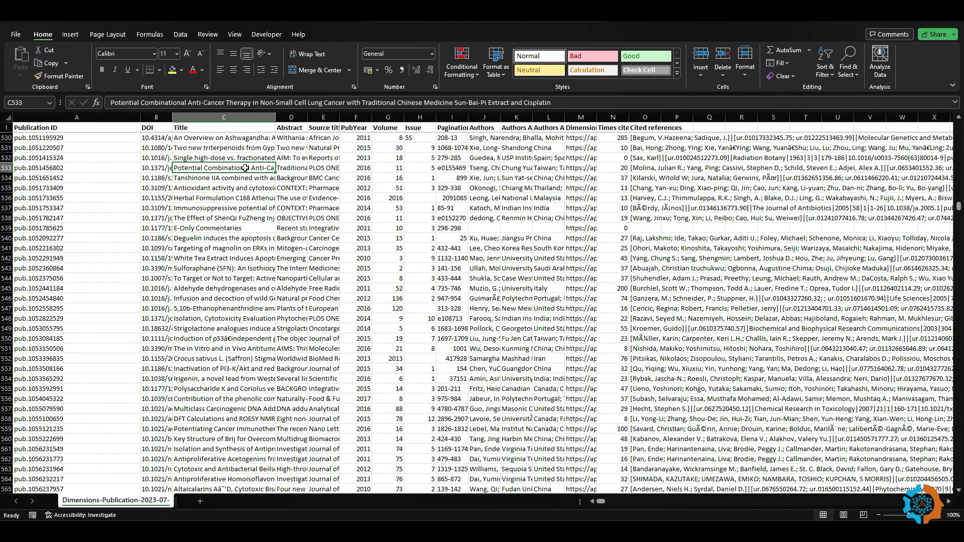